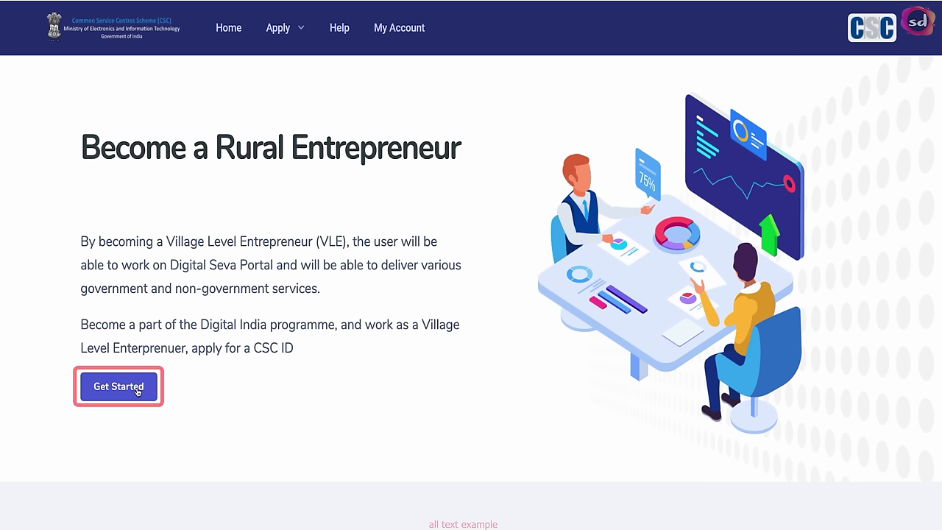
Open the registration requirements page and highlight the Valid Aadhaar and PAN Card requirement
{"action": "left_click", "coordinate": [137, 390]}
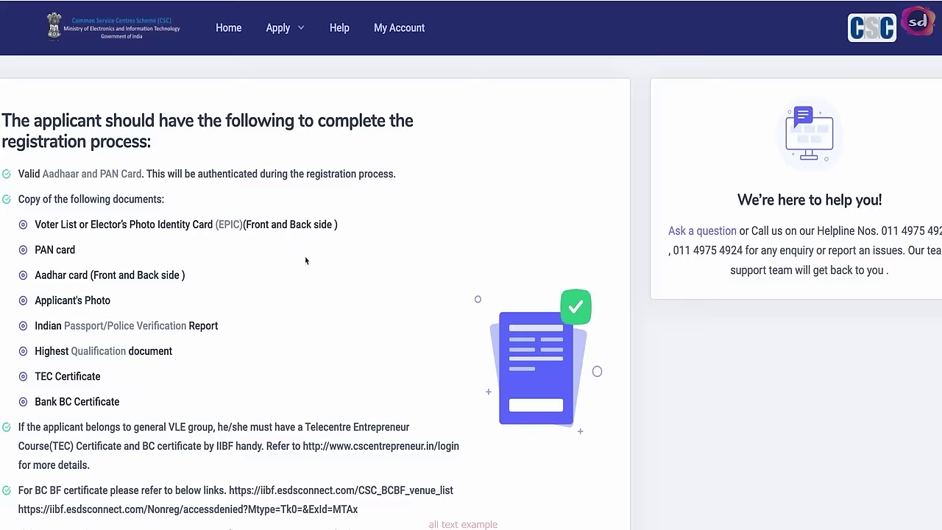
{"action": "scroll", "coordinate": [306, 260], "scroll_direction": "down", "scroll_amount": 1}
{"action": "scroll", "coordinate": [221, 221], "scroll_direction": "up", "scroll_amount": 1}
{"action": "left_click_drag", "start_coordinate": [60, 174], "coordinate": [110, 177]}
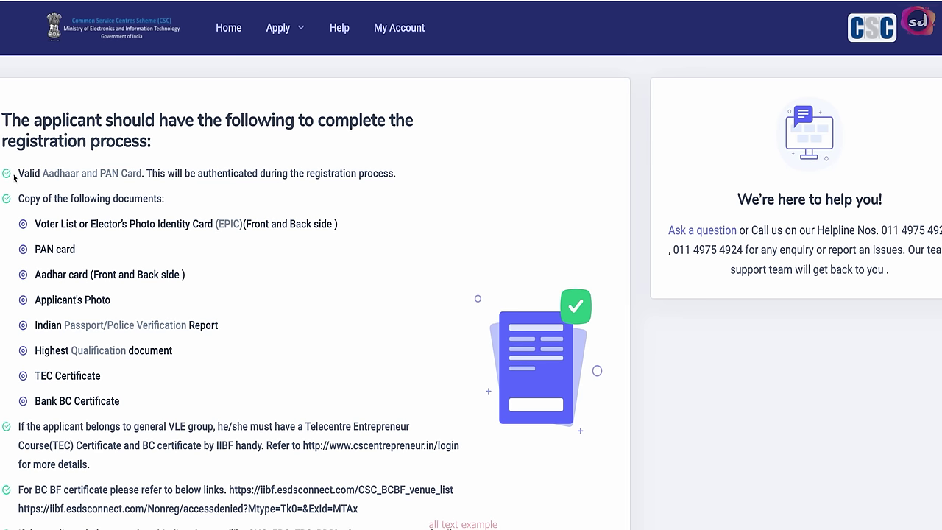
{"action": "left_click_drag", "start_coordinate": [14, 177], "coordinate": [148, 177]}
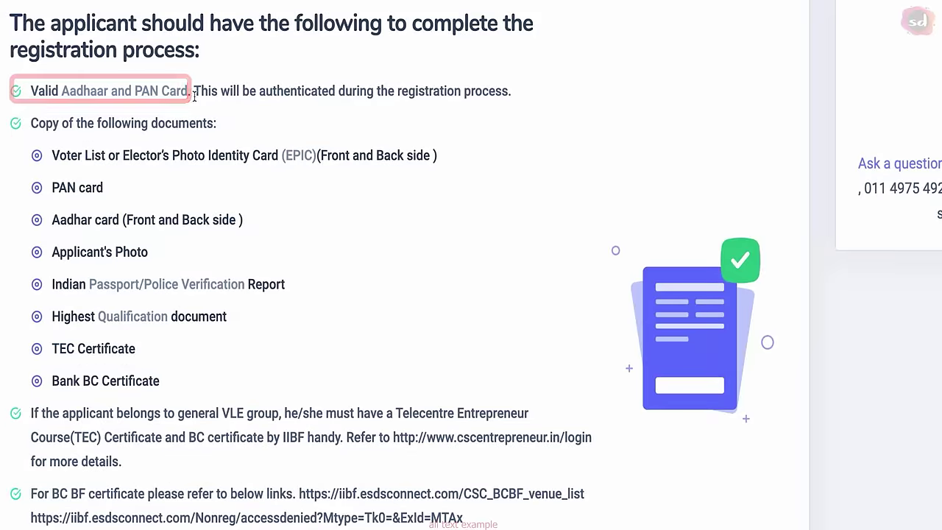
Highlight the authentication note and the Voter List requirement line
{"action": "left_click_drag", "start_coordinate": [195, 96], "coordinate": [526, 109]}
{"action": "left_click", "coordinate": [521, 115]}
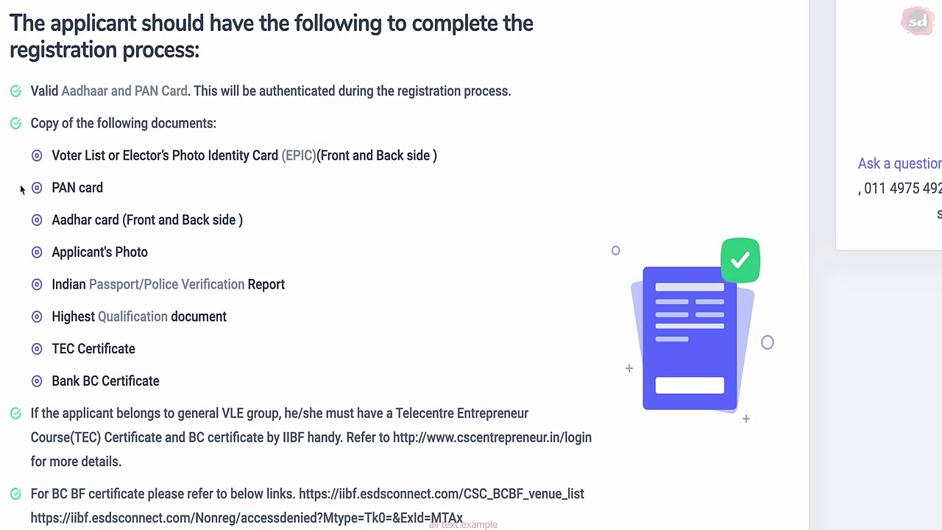
{"action": "left_click_drag", "start_coordinate": [51, 160], "coordinate": [471, 169]}
{"action": "left_click", "coordinate": [427, 192]}
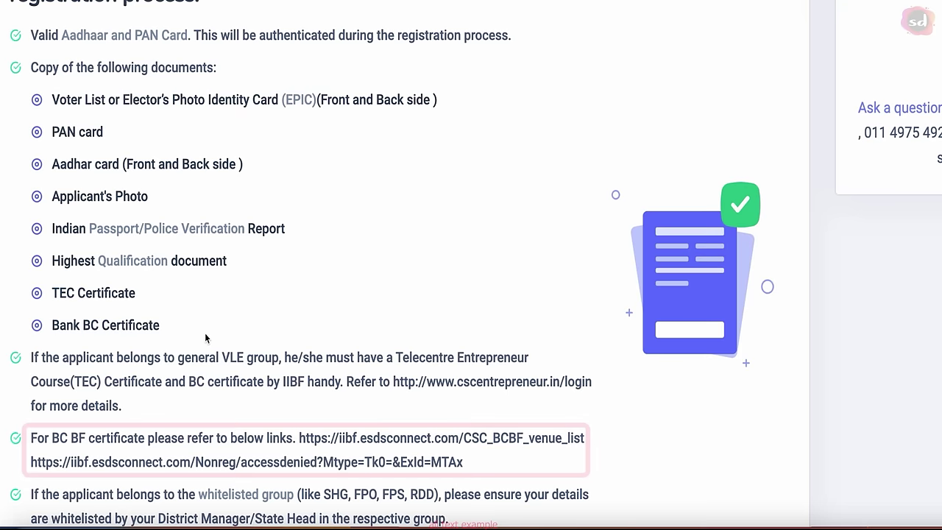
Tick the Terms and Conditions acceptance box and launch the VLE Registration form
{"action": "scroll", "coordinate": [205, 338], "scroll_direction": "down", "scroll_amount": 5}
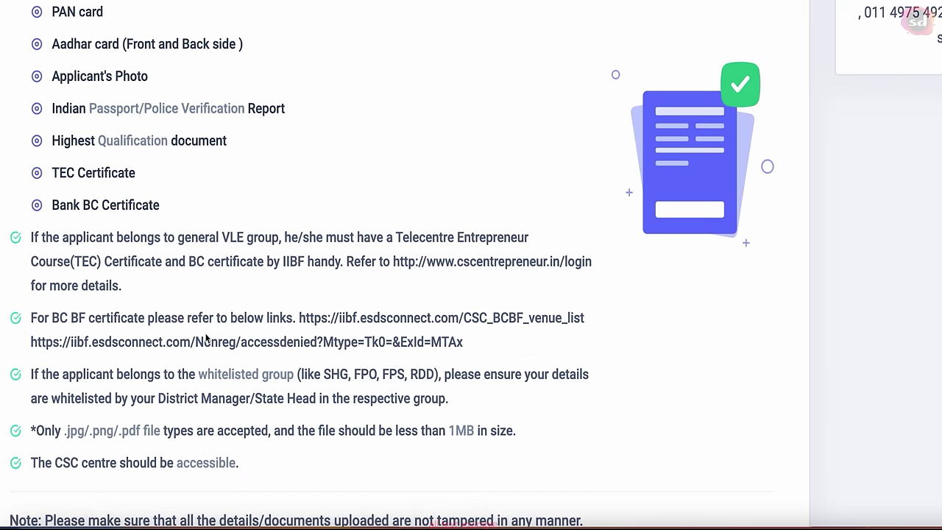
{"action": "scroll", "coordinate": [267, 375], "scroll_direction": "down", "scroll_amount": 1}
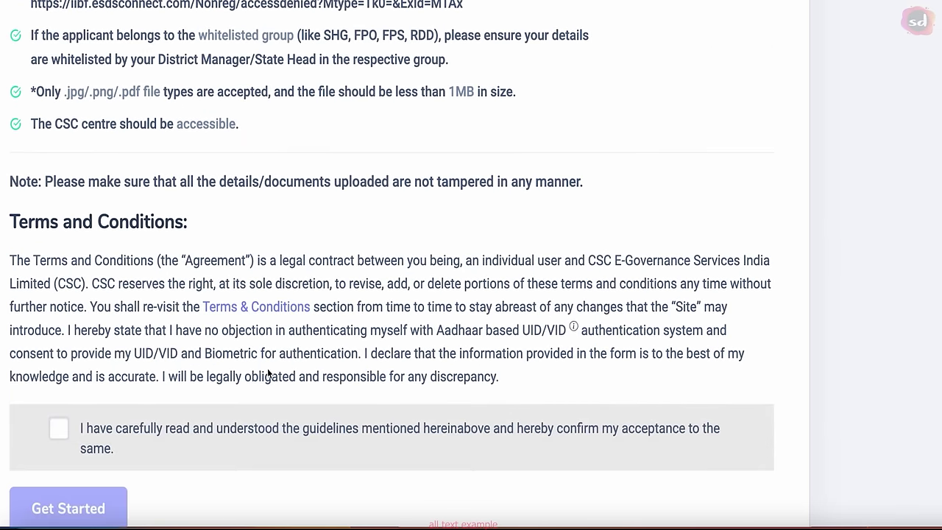
{"action": "scroll", "coordinate": [413, 374], "scroll_direction": "down", "scroll_amount": 2}
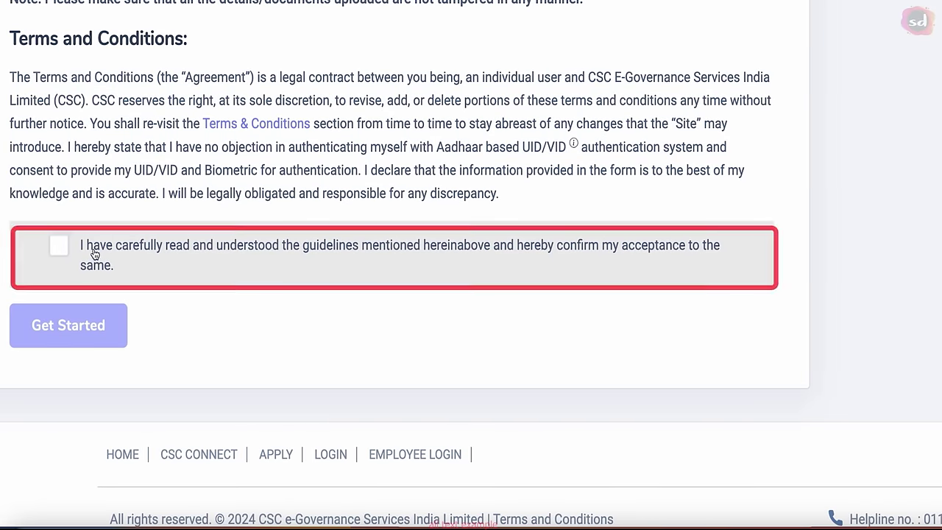
{"action": "left_click", "coordinate": [61, 247]}
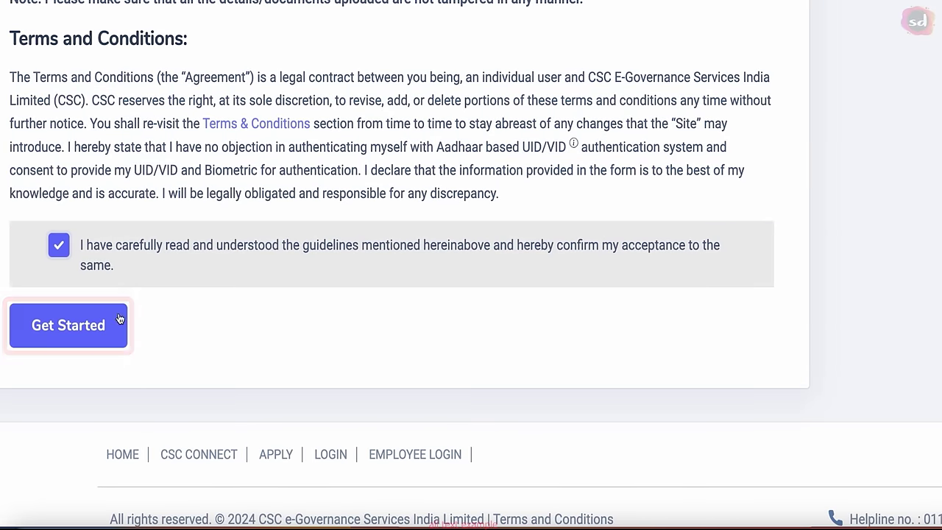
{"action": "left_click", "coordinate": [78, 325]}
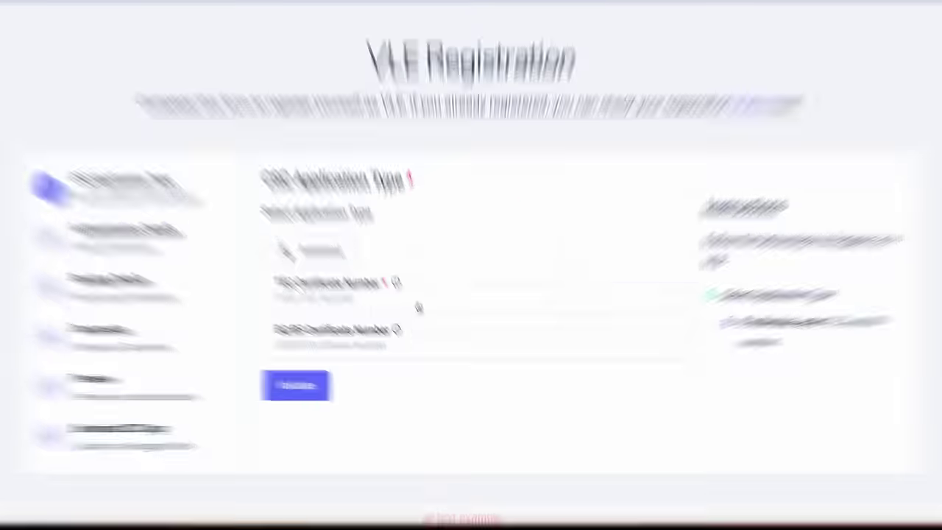
Paste the TEC and BC/BF certificate numbers and validate them
{"action": "left_click", "coordinate": [424, 338]}
{"action": "key", "text": "ctrl+v"}
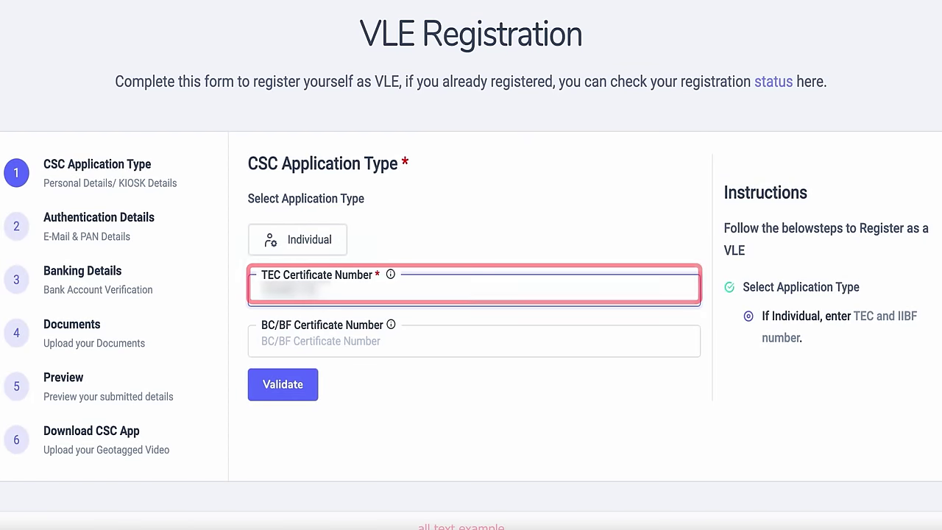
{"action": "left_click", "coordinate": [401, 338]}
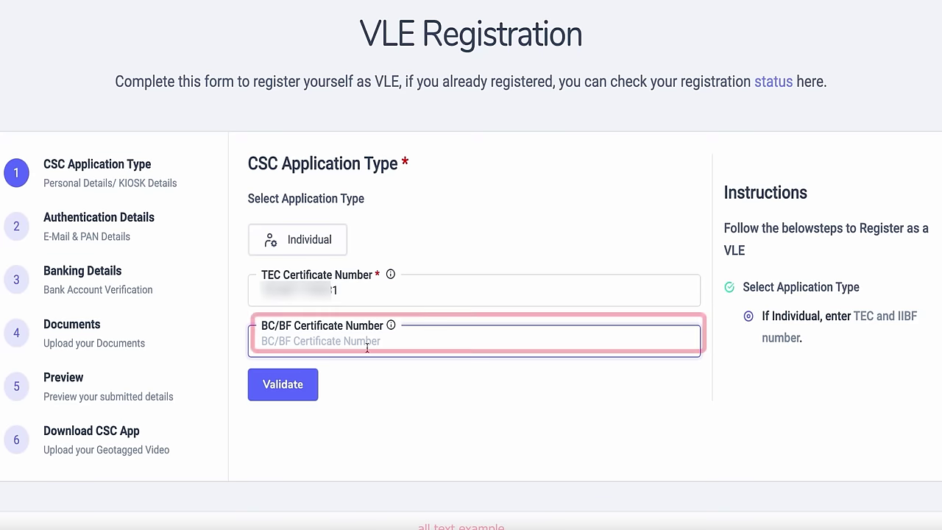
{"action": "key", "text": "ctrl+v"}
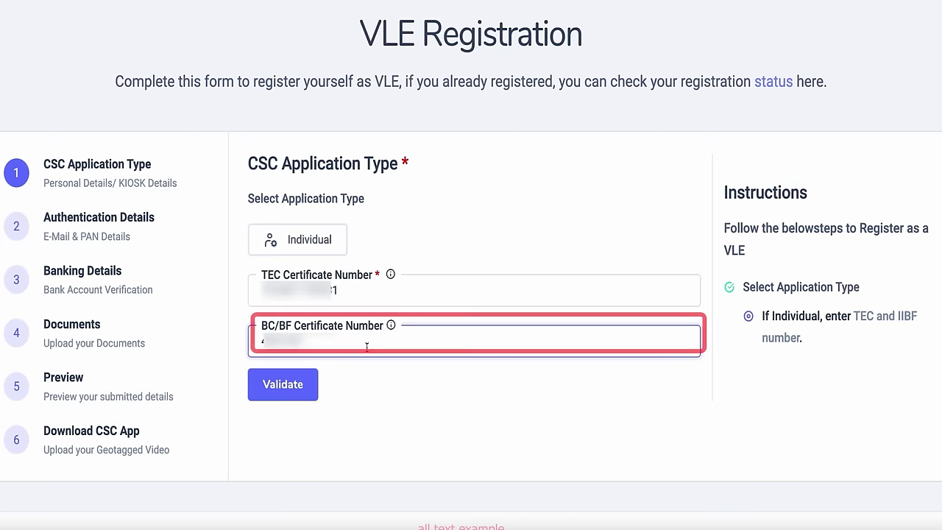
{"action": "left_click", "coordinate": [282, 388]}
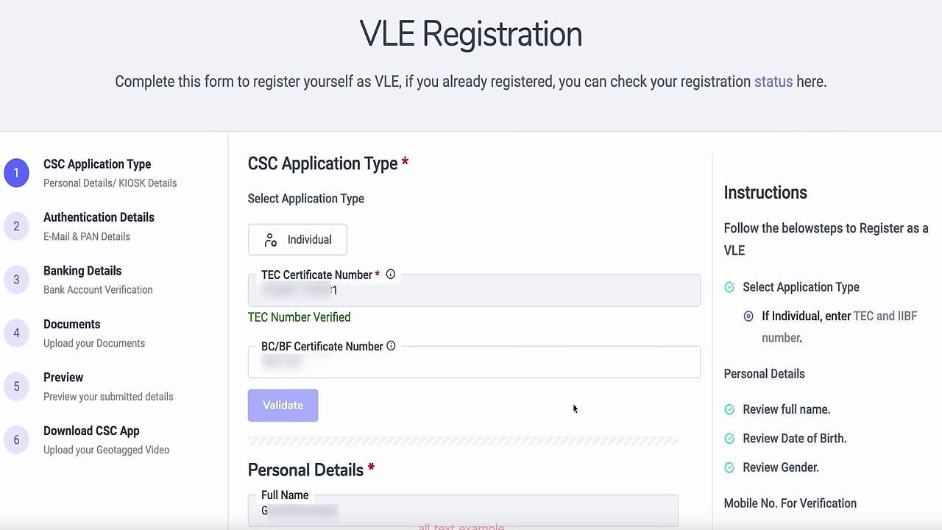
Enter the applicant's mobile number and verify it with the received OTP
{"action": "scroll", "coordinate": [602, 398], "scroll_direction": "down", "scroll_amount": 3}
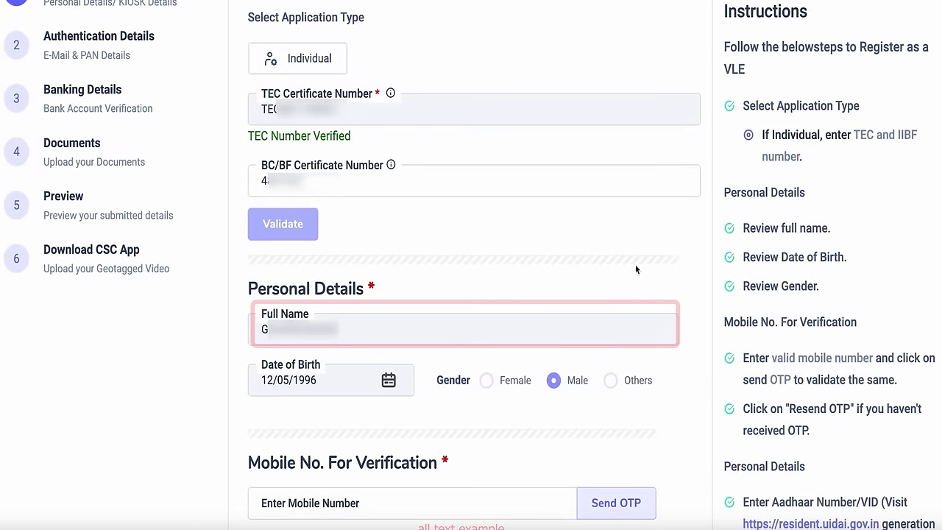
{"action": "scroll", "coordinate": [407, 366], "scroll_direction": "down", "scroll_amount": 2}
{"action": "left_click", "coordinate": [408, 366]}
{"action": "type", "text": "9876"}
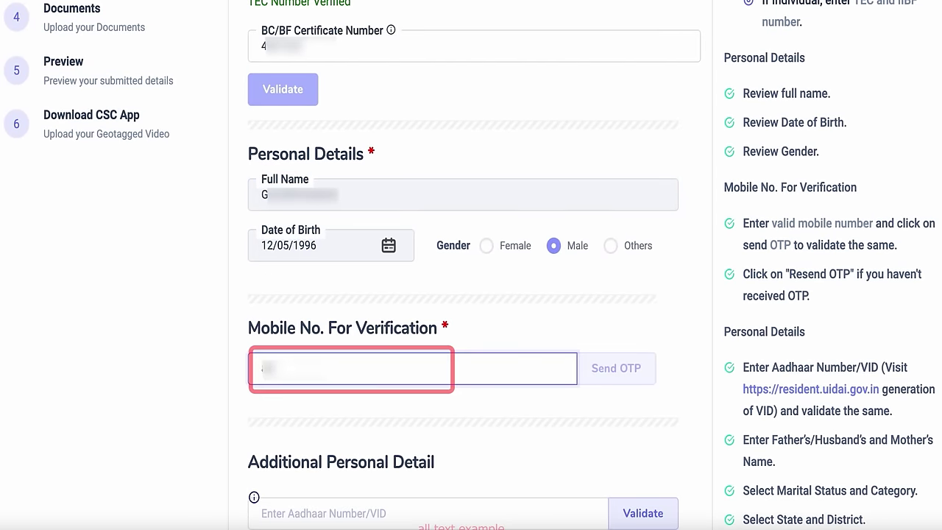
{"action": "type", "text": "543210"}
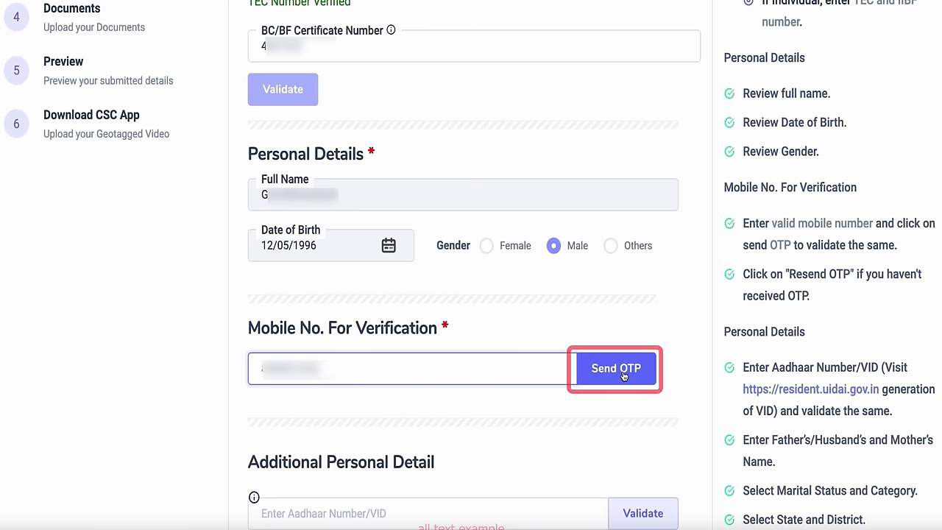
{"action": "left_click", "coordinate": [622, 373]}
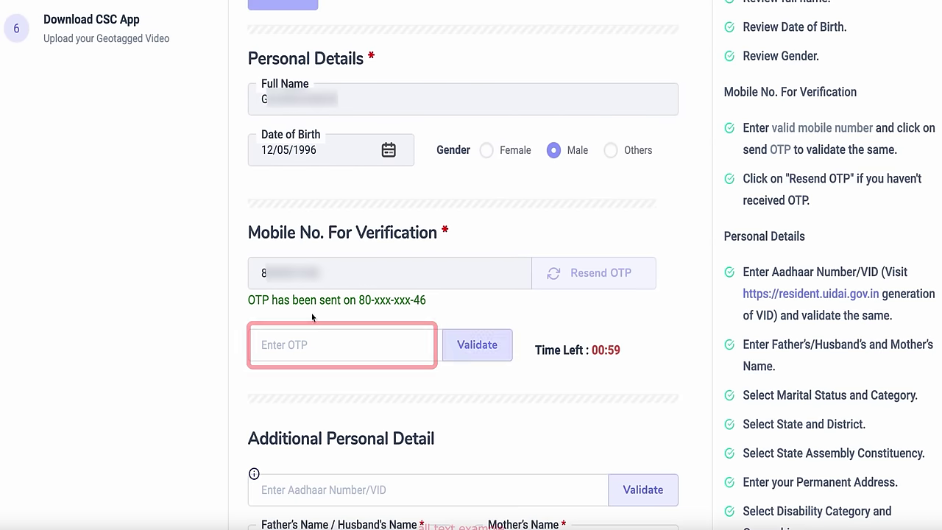
{"action": "left_click", "coordinate": [397, 345]}
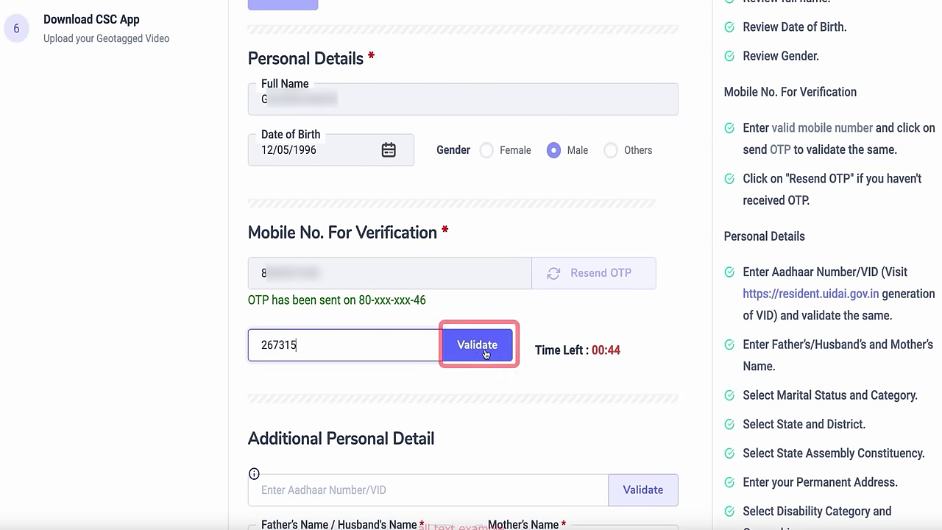
{"action": "left_click", "coordinate": [477, 345]}
{"action": "scroll", "coordinate": [567, 332], "scroll_direction": "down", "scroll_amount": 3}
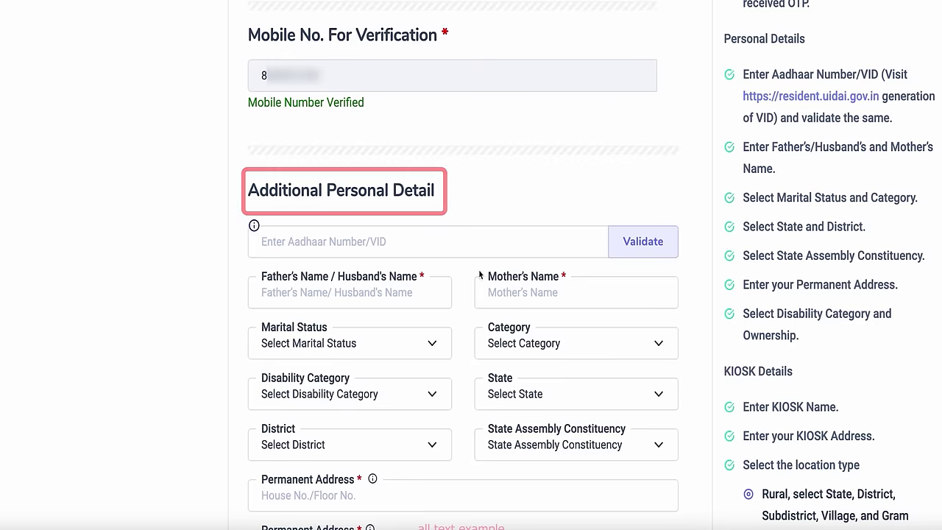
Enter the applicant's Aadhaar number and validate it
{"action": "left_click", "coordinate": [395, 207]}
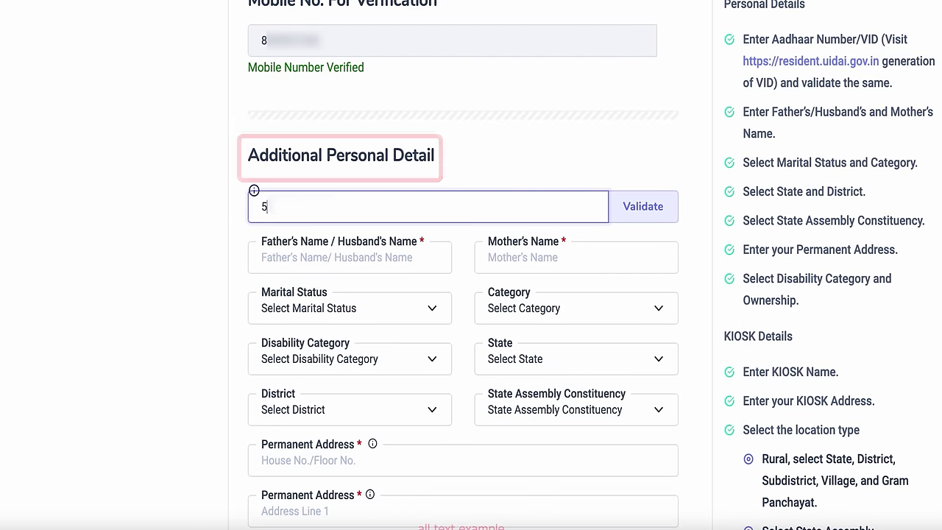
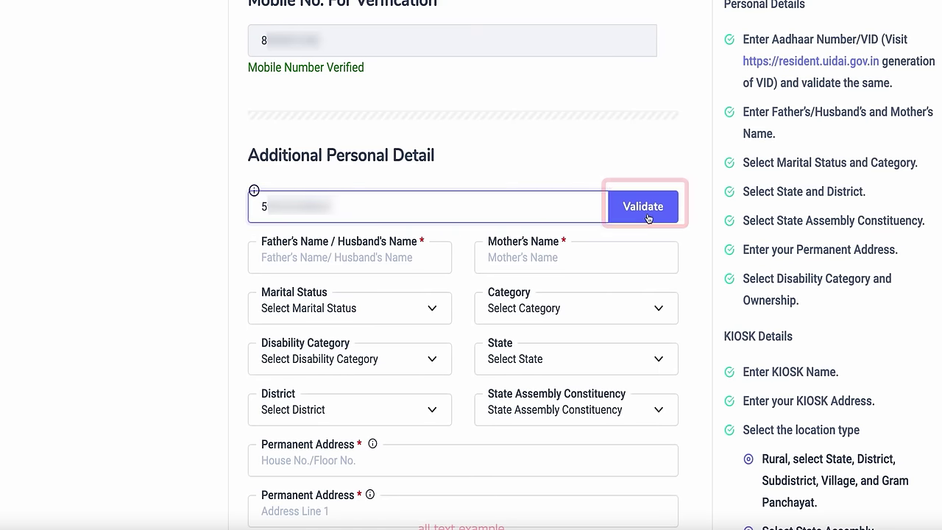
{"action": "left_click", "coordinate": [646, 216]}
Fill in the father's/husband's name and the mother's name
{"action": "left_click", "coordinate": [374, 279]}
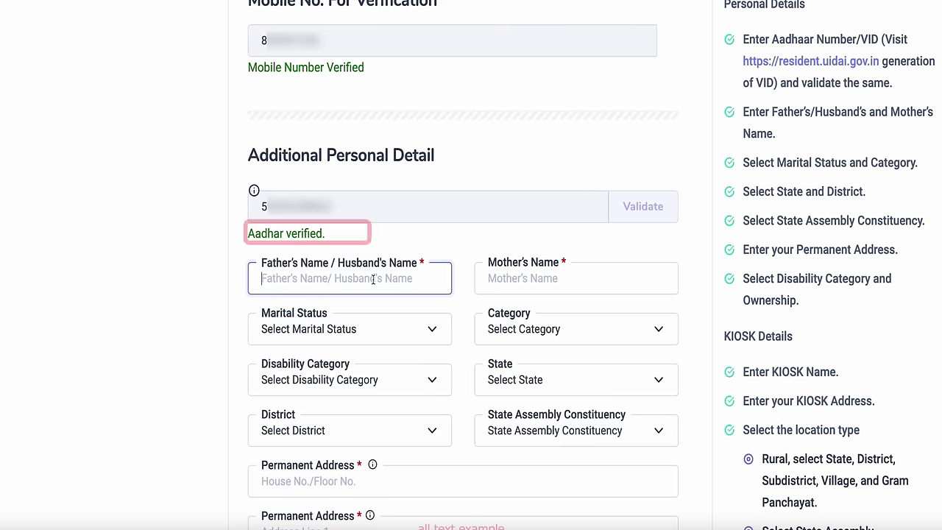
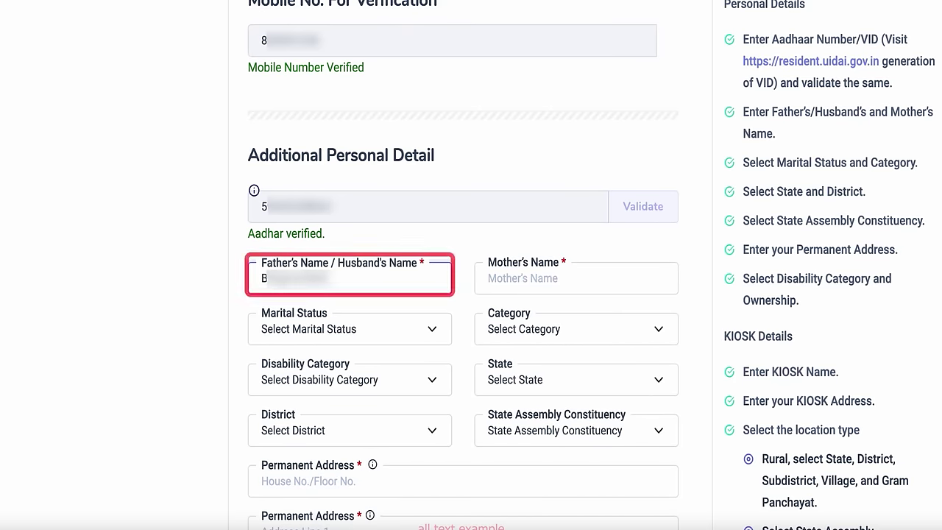
{"action": "left_click", "coordinate": [515, 289]}
{"action": "left_click", "coordinate": [536, 280]}
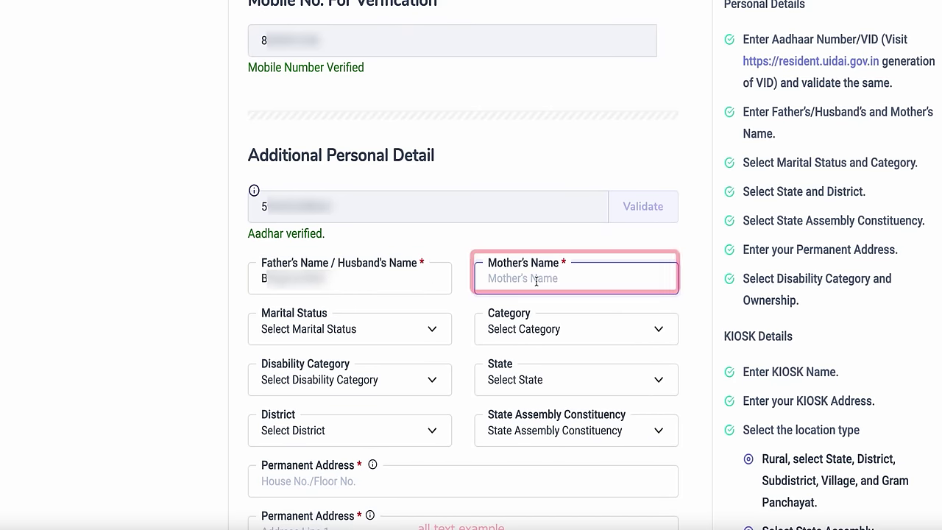
{"action": "type", "text": "Sita"}
Set marital status to Married and the district to Sitapur
{"action": "left_click", "coordinate": [361, 335]}
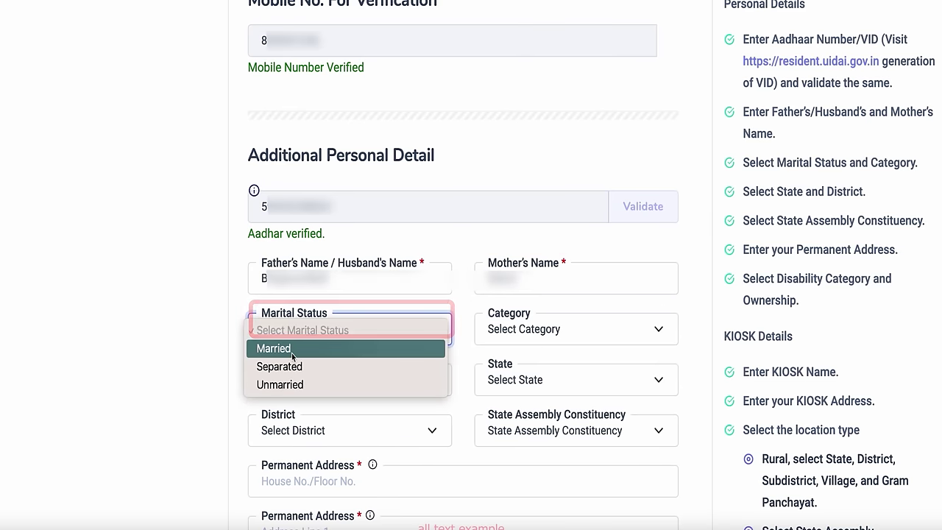
{"action": "left_click", "coordinate": [295, 349]}
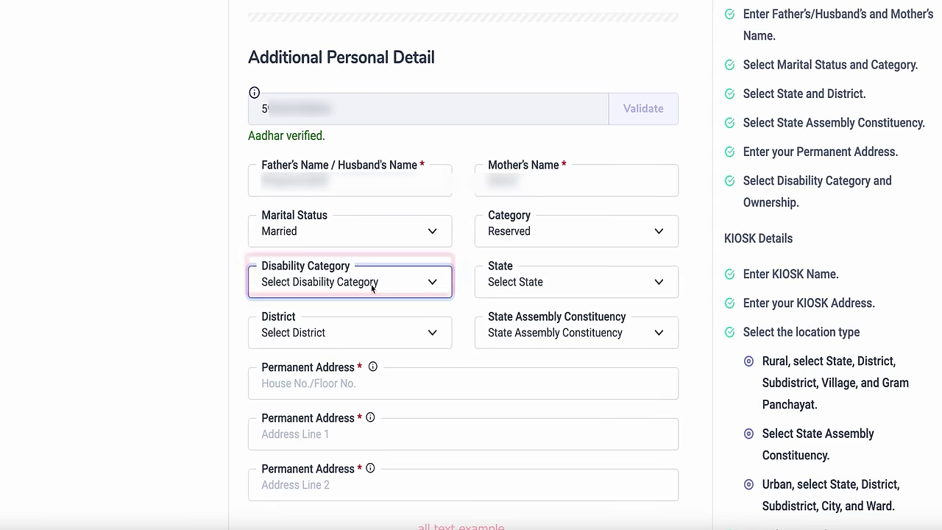
{"action": "left_click", "coordinate": [496, 291]}
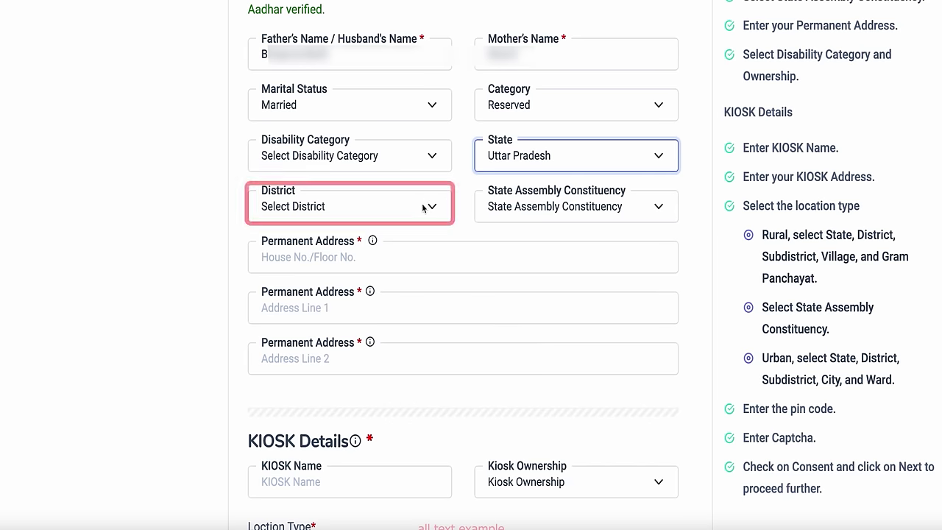
{"action": "left_click", "coordinate": [424, 207]}
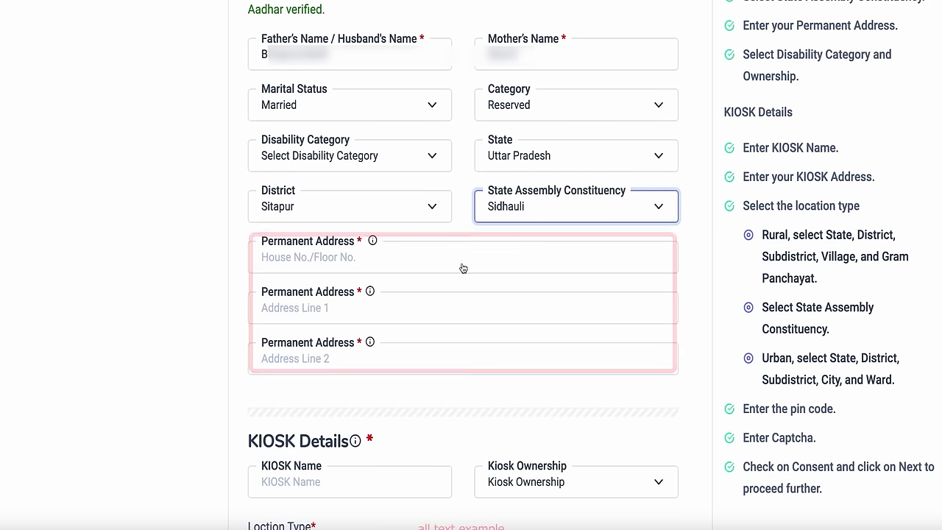
{"action": "left_click", "coordinate": [463, 263]}
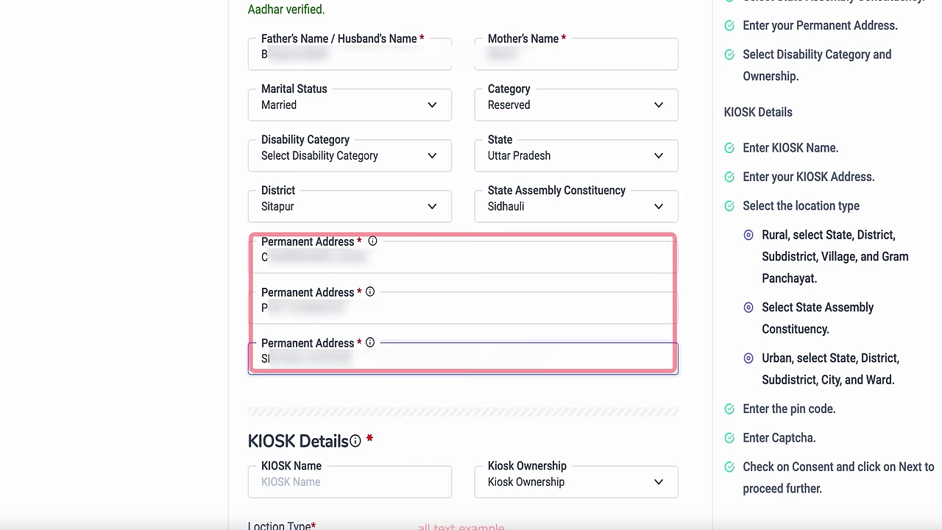
{"action": "scroll", "coordinate": [545, 373], "scroll_direction": "down", "scroll_amount": 5}
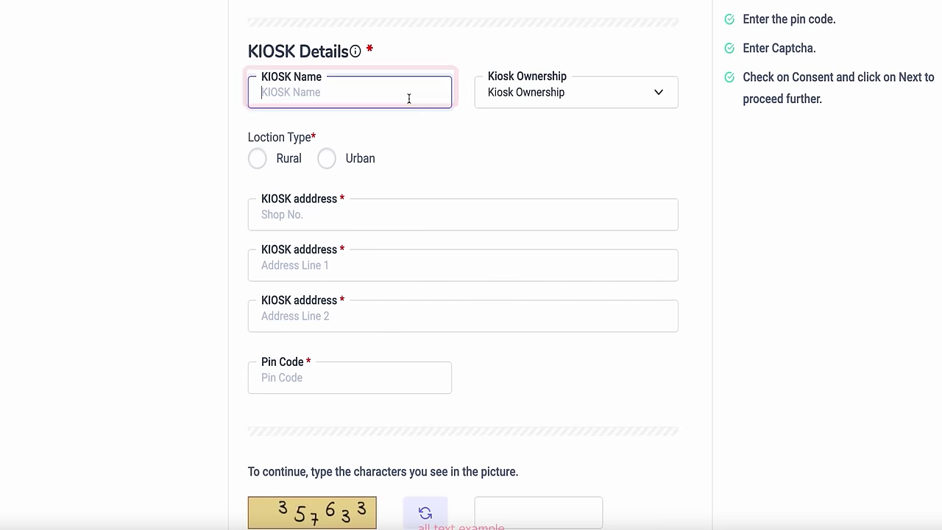
Enter 'Computers', set kiosk ownership to Owned and mark the location Rural
{"action": "type", "text": "C"}
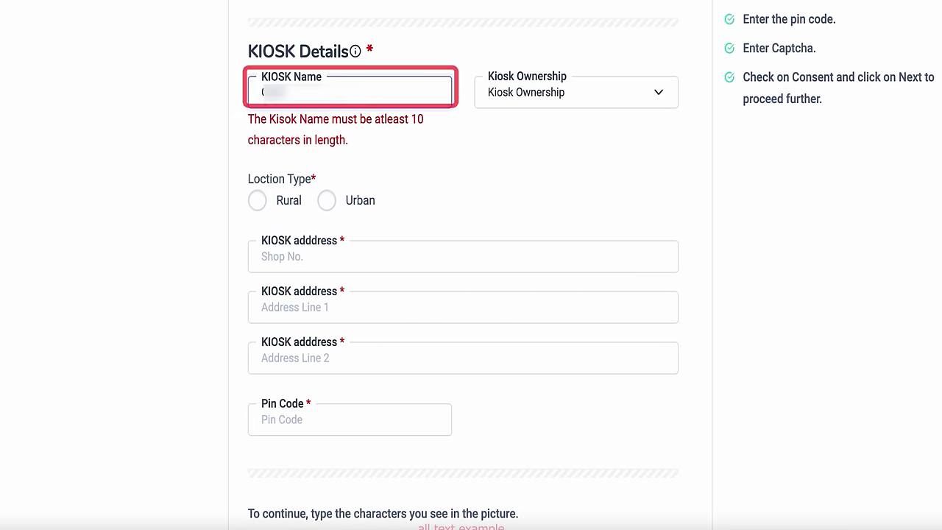
{"action": "type", "text": "omputers"}
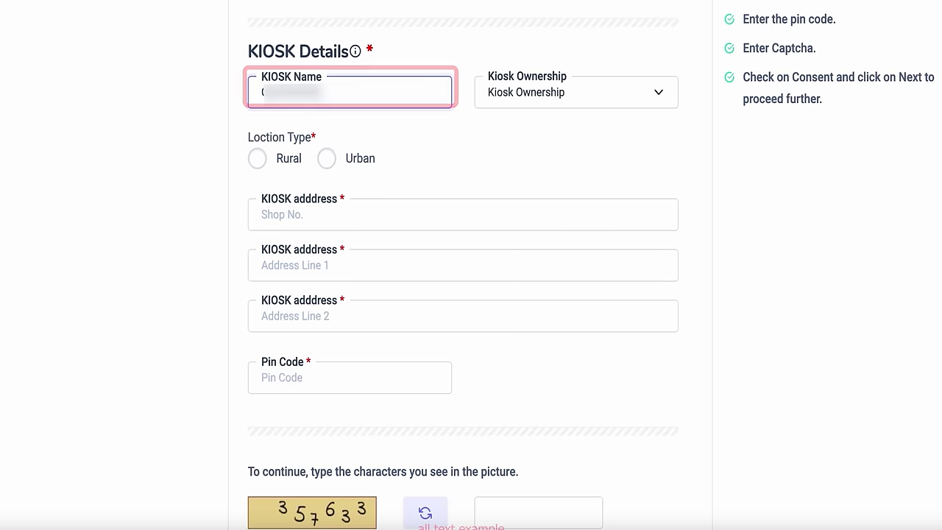
{"action": "left_click", "coordinate": [552, 91]}
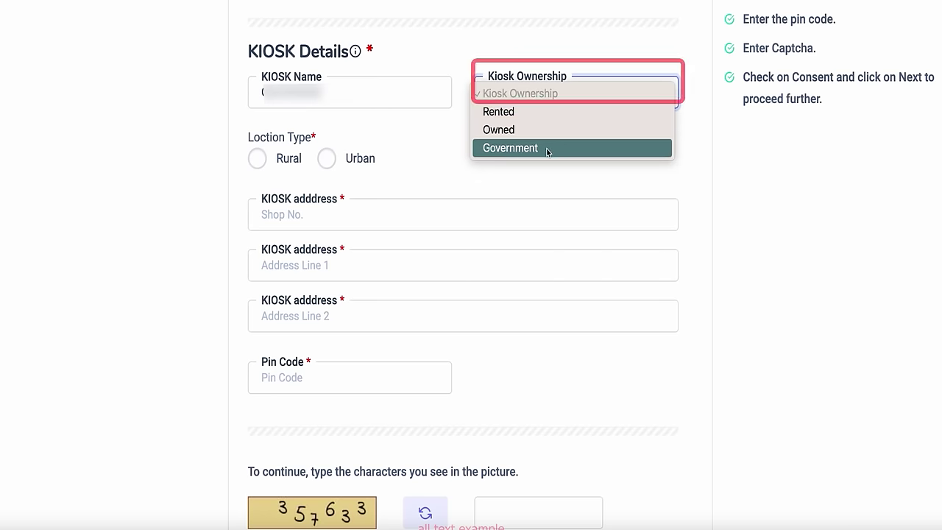
{"action": "left_click", "coordinate": [499, 133]}
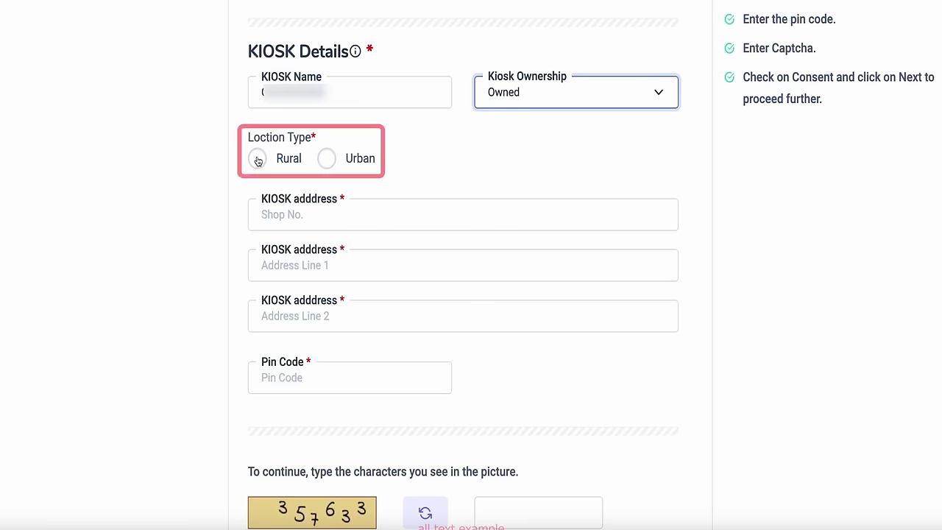
{"action": "left_click", "coordinate": [257, 159]}
Set kiosk location to Uttar Pradesh, Sitapur, Mahmudabad sub district, village Ahmadpurjat, with its constituency
{"action": "scroll", "coordinate": [353, 185], "scroll_direction": "down", "scroll_amount": 2}
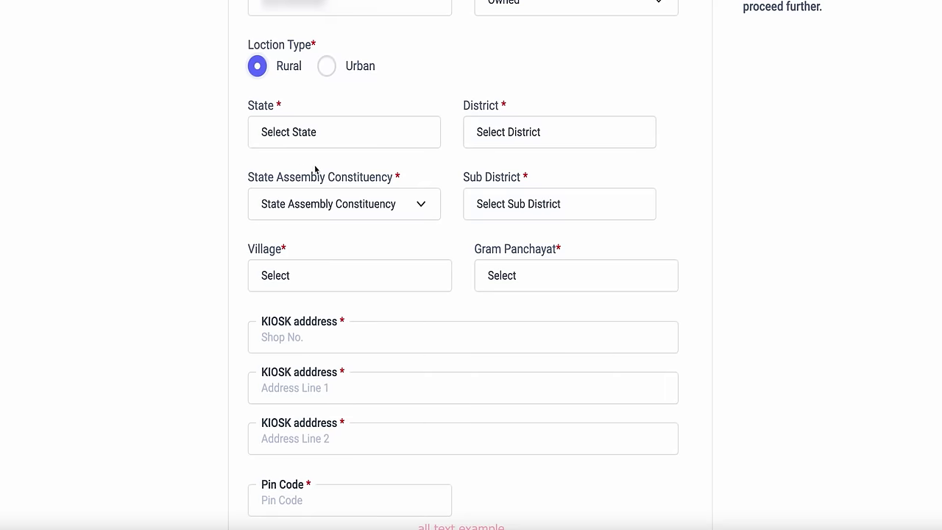
{"action": "left_click", "coordinate": [383, 136]}
{"action": "left_click", "coordinate": [456, 321]}
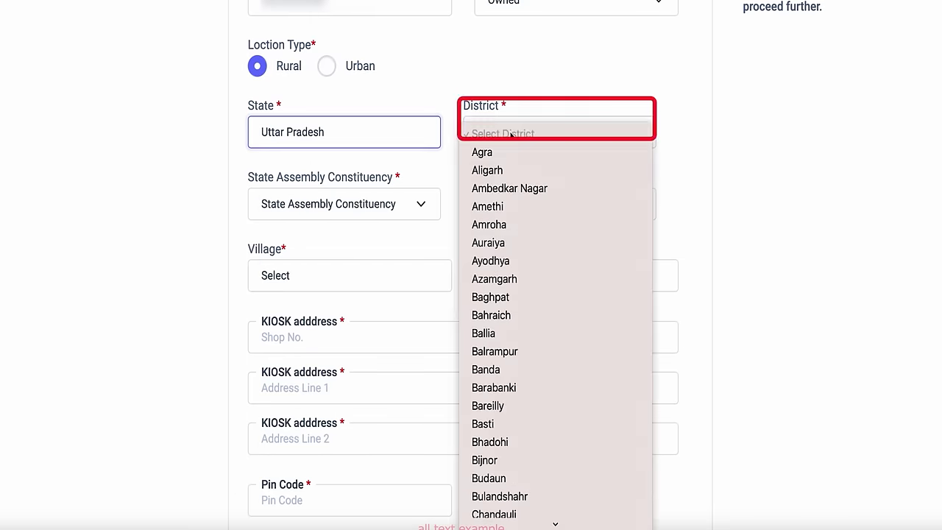
{"action": "left_click", "coordinate": [344, 204]}
{"action": "left_click", "coordinate": [332, 308]}
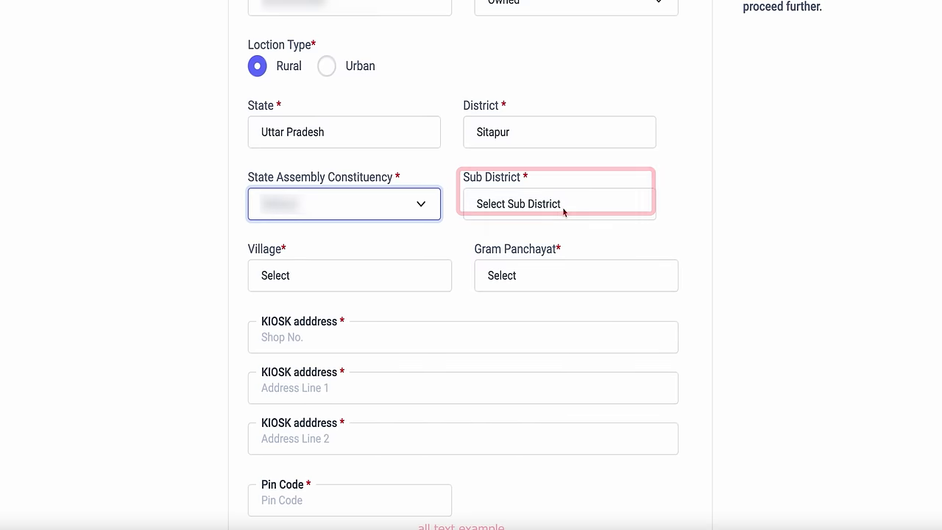
{"action": "left_click", "coordinate": [556, 209]}
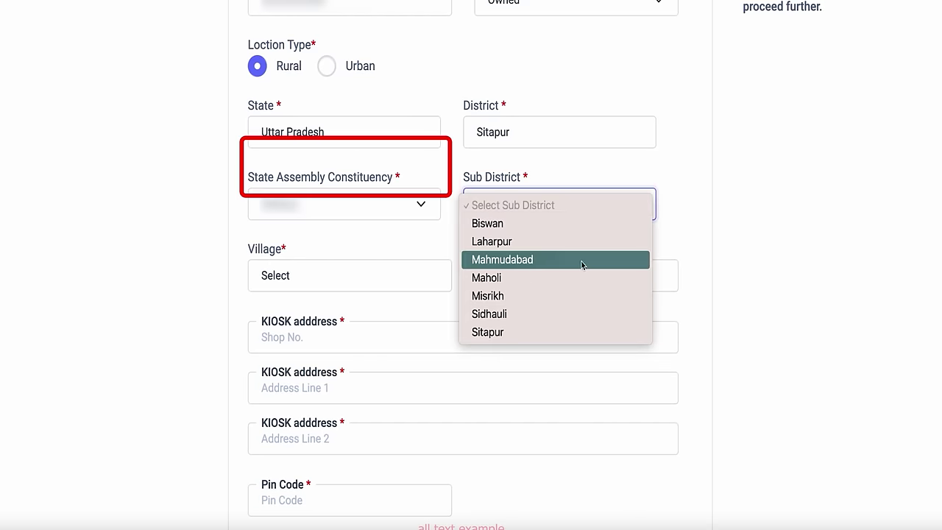
{"action": "left_click", "coordinate": [583, 262]}
{"action": "scroll", "coordinate": [420, 199], "scroll_direction": "down", "scroll_amount": 2}
{"action": "left_click", "coordinate": [373, 181]}
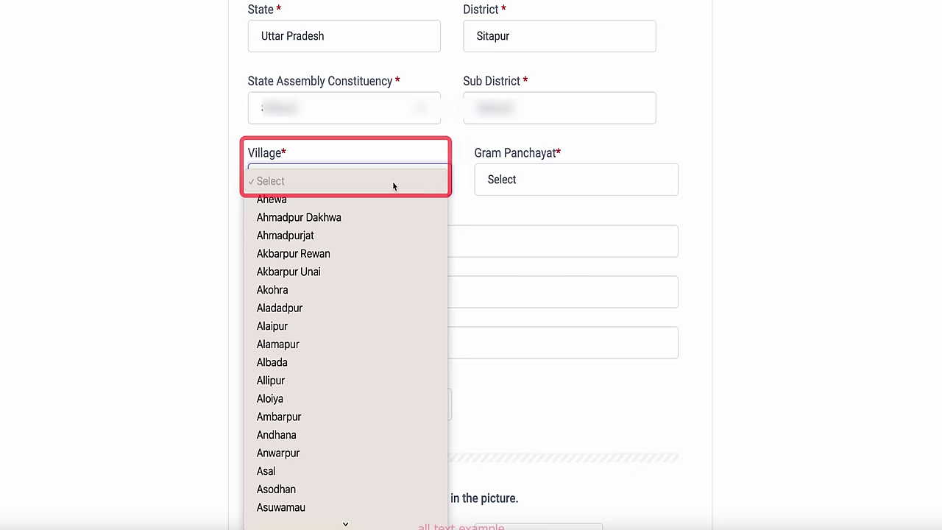
{"action": "left_click", "coordinate": [356, 235]}
Enter the kiosk shop address, consent to Aadhaar VID authentication, and continue
{"action": "left_click", "coordinate": [398, 244]}
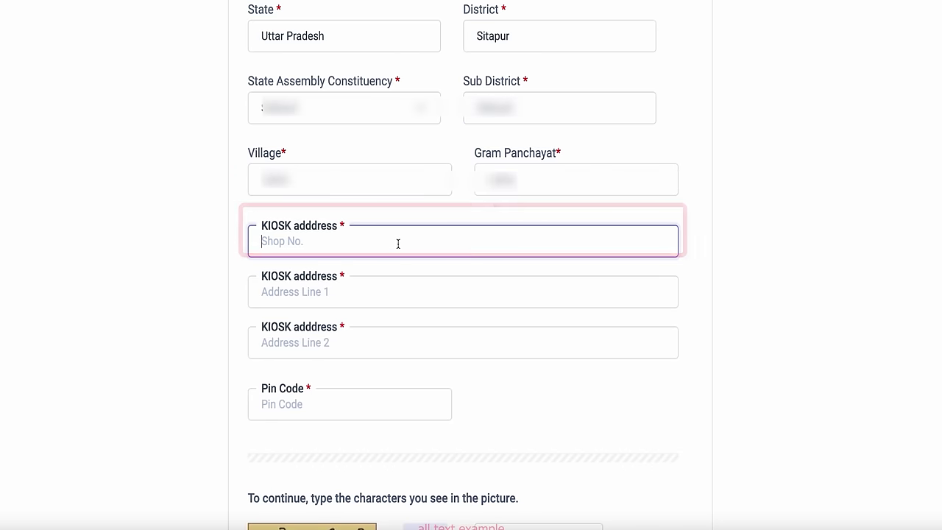
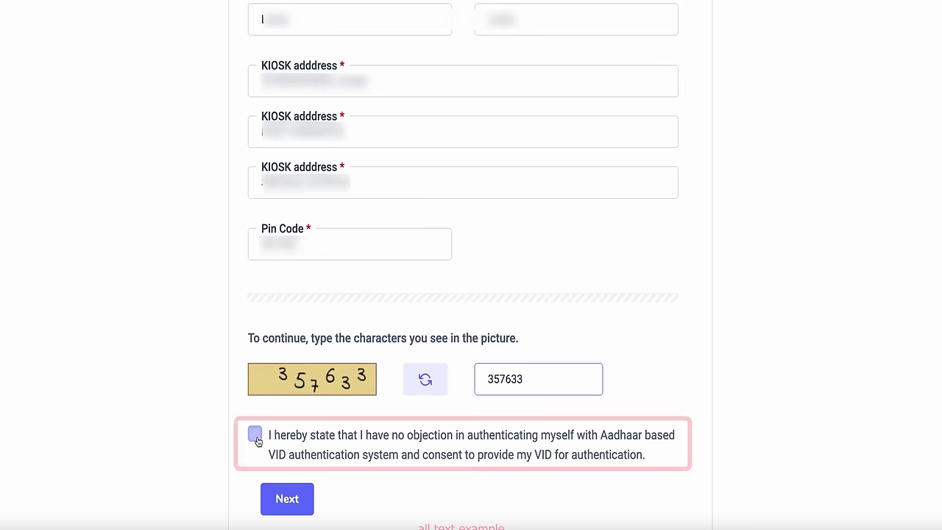
{"action": "left_click", "coordinate": [255, 435]}
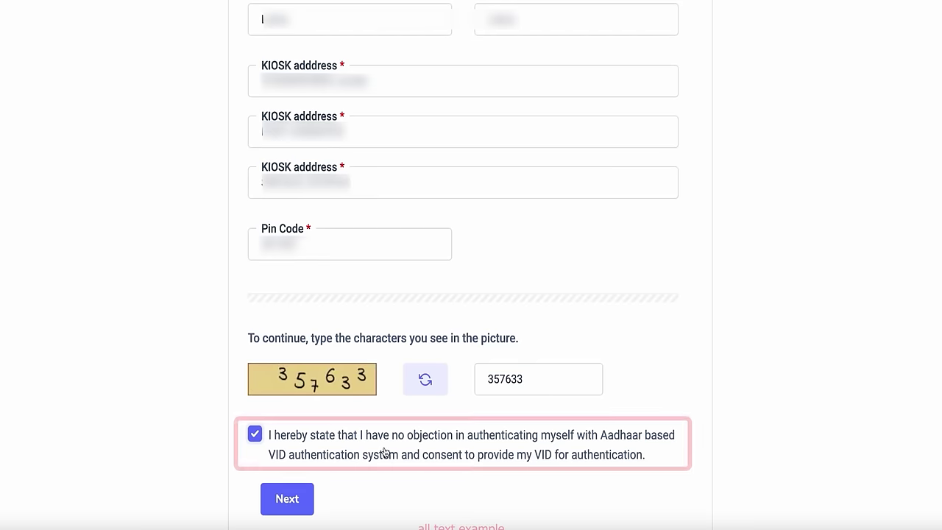
{"action": "left_click", "coordinate": [287, 501]}
Enter the applicant's email address and verify it with the emailed OTP
{"action": "left_click", "coordinate": [351, 130]}
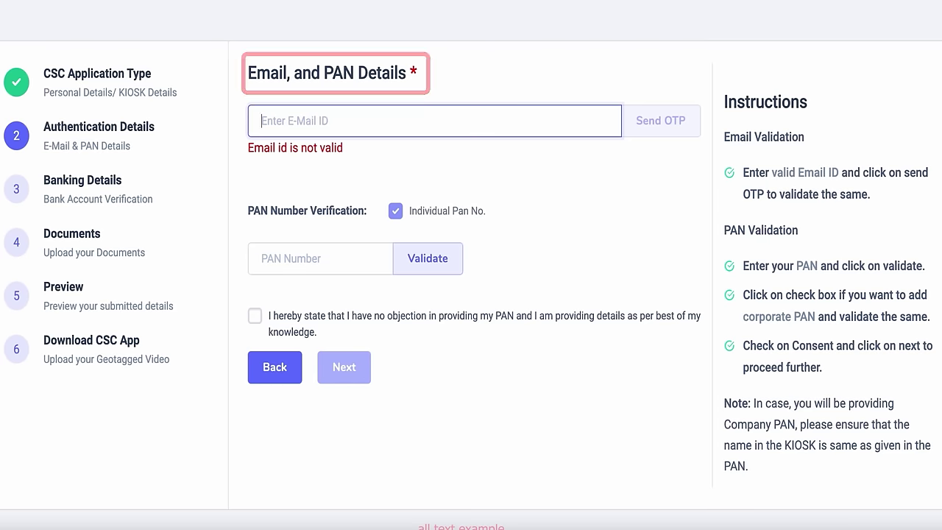
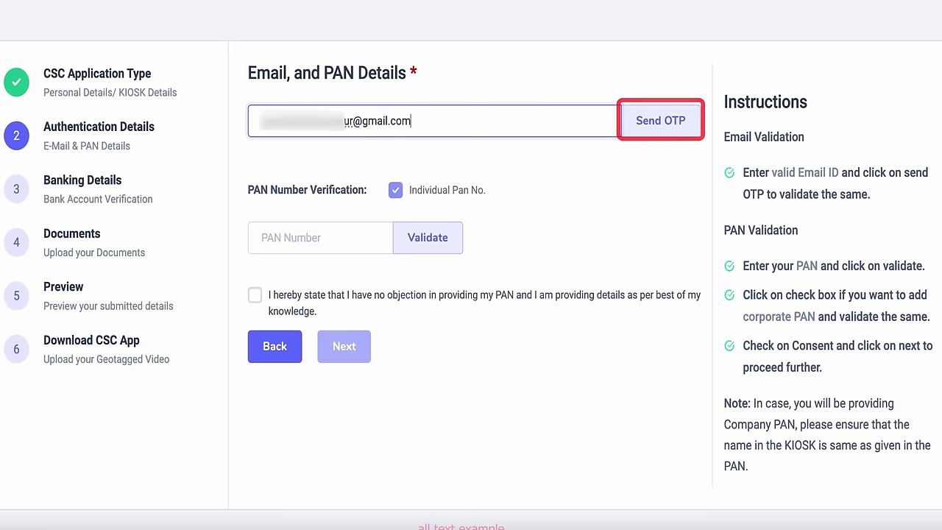
{"action": "left_click", "coordinate": [660, 120]}
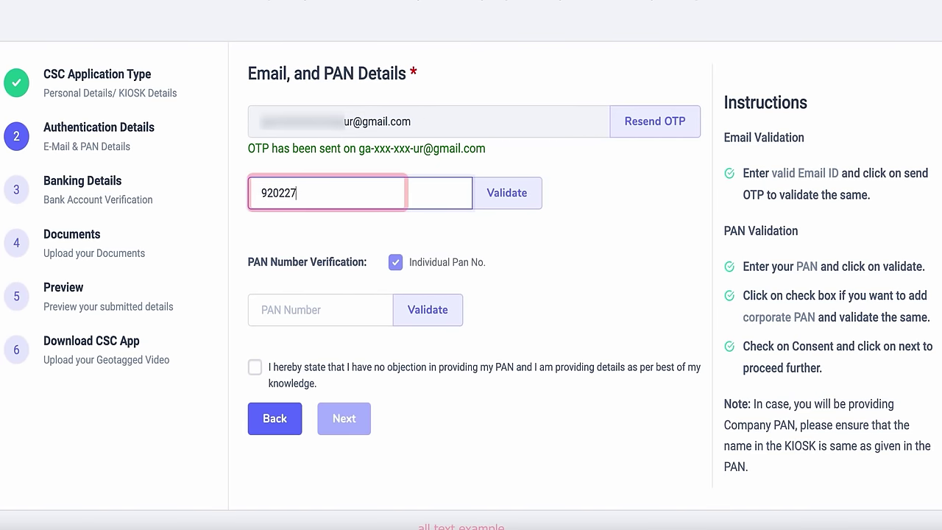
{"action": "left_click", "coordinate": [515, 195]}
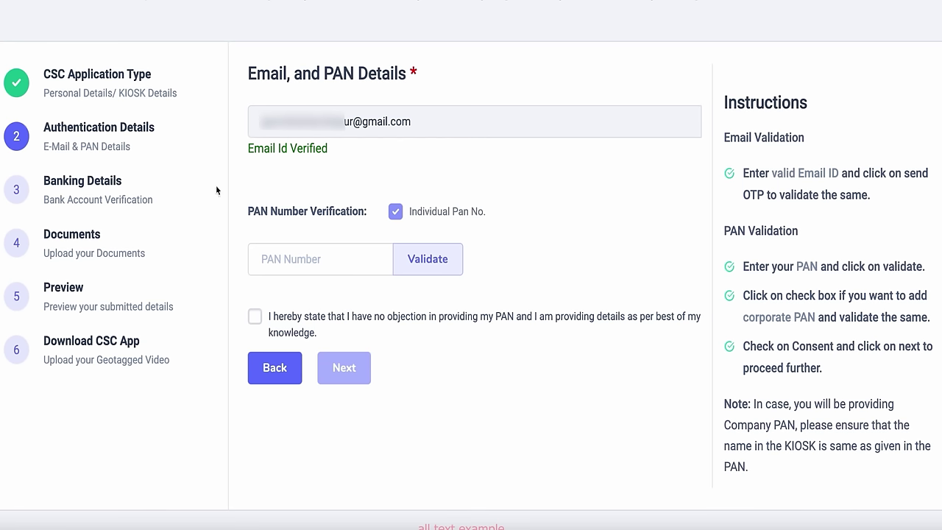
Paste and validate the PAN number, give PAN consent, and continue to Bank Details
{"action": "left_click", "coordinate": [319, 266]}
{"action": "key", "text": "ctrl+v"}
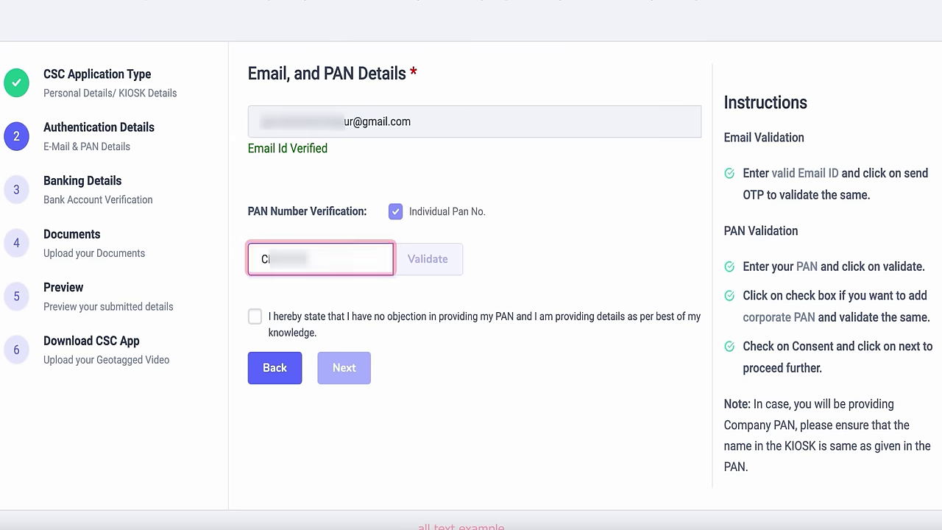
{"action": "key", "text": "Tab"}
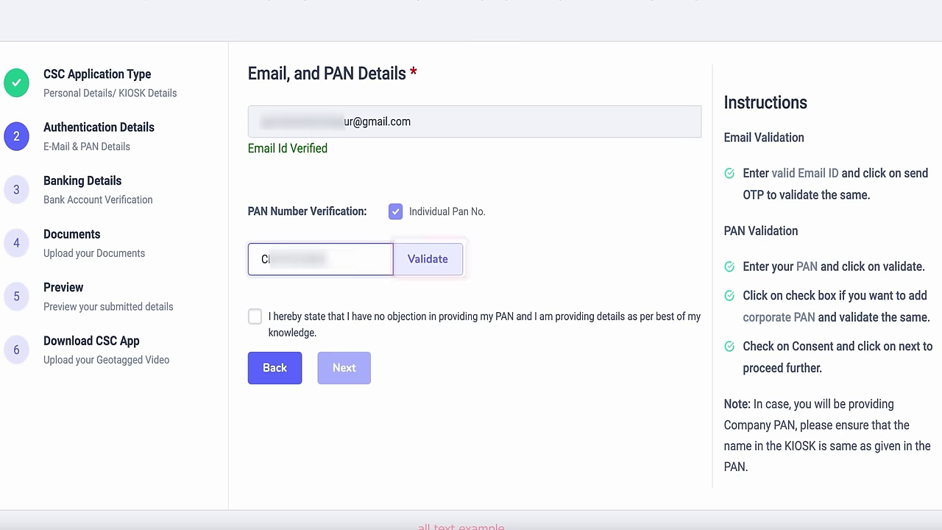
{"action": "left_click", "coordinate": [434, 265]}
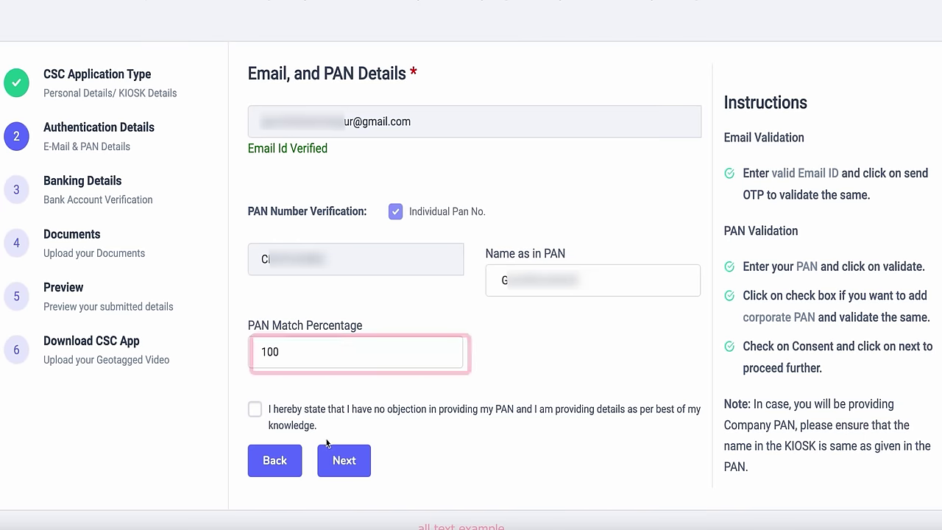
{"action": "left_click", "coordinate": [254, 411]}
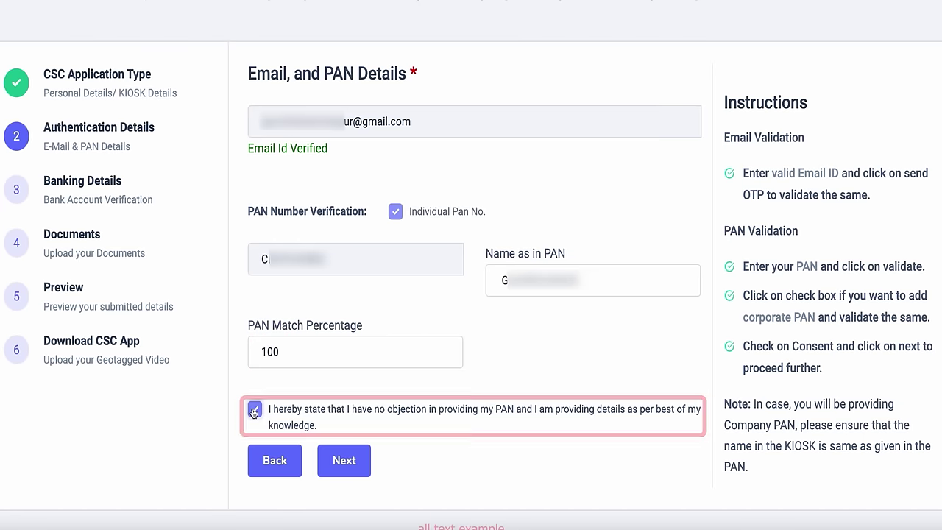
{"action": "left_click", "coordinate": [344, 461]}
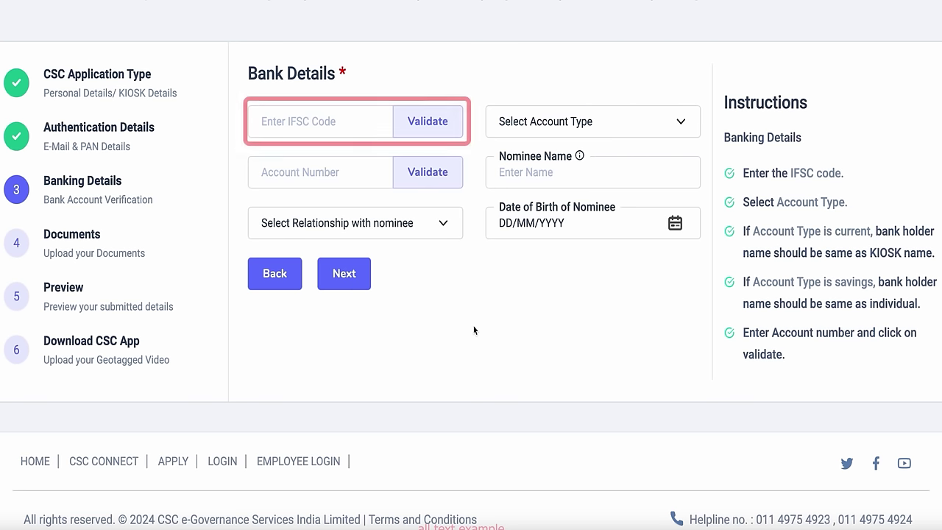
Validate the IFSC code, choose a Savings account, and validate the bank account number
{"action": "type", "text": "BKI"}
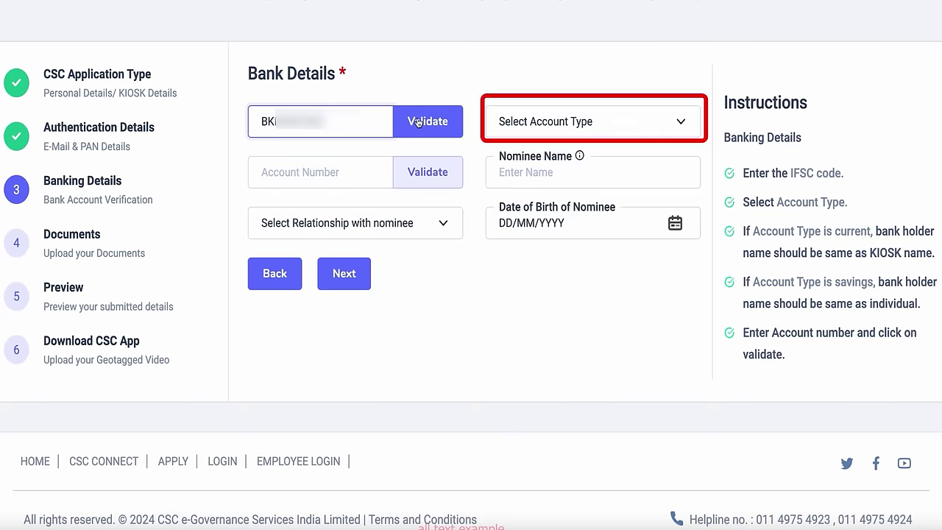
{"action": "left_click", "coordinate": [427, 122]}
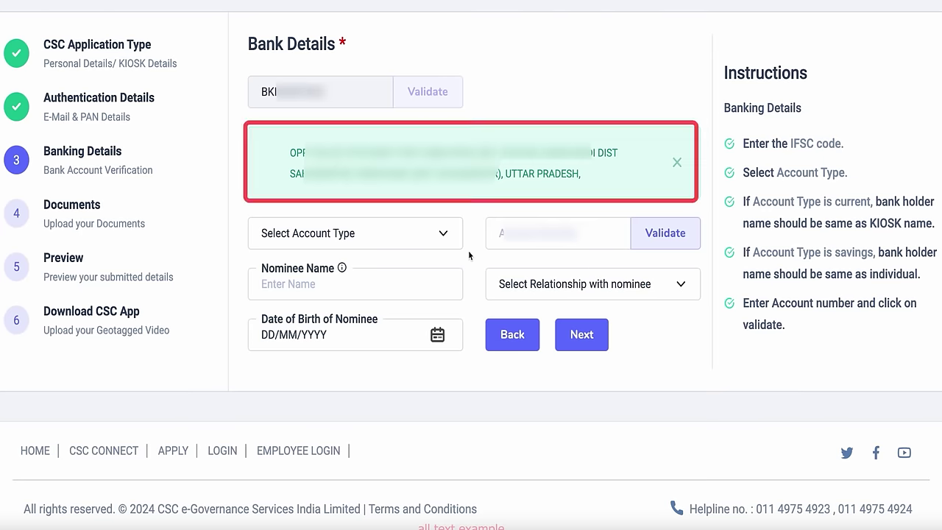
{"action": "left_click", "coordinate": [426, 234]}
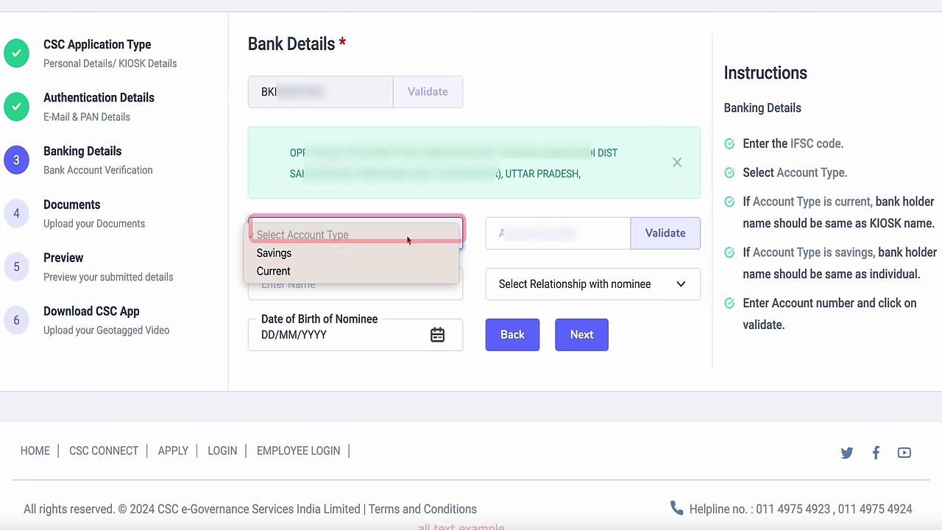
{"action": "key", "text": "Up"}
{"action": "key", "text": "Return"}
{"action": "key", "text": "Tab"}
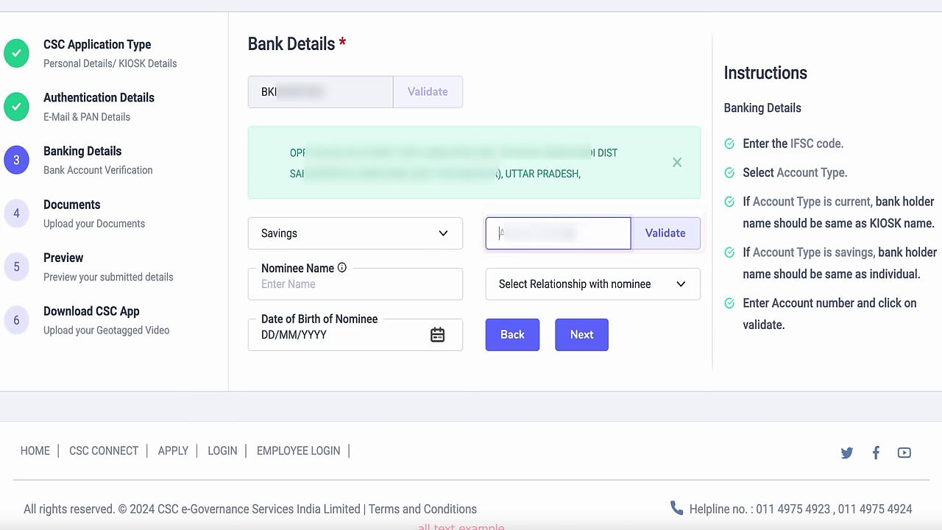
{"action": "key", "text": "ctrl+v"}
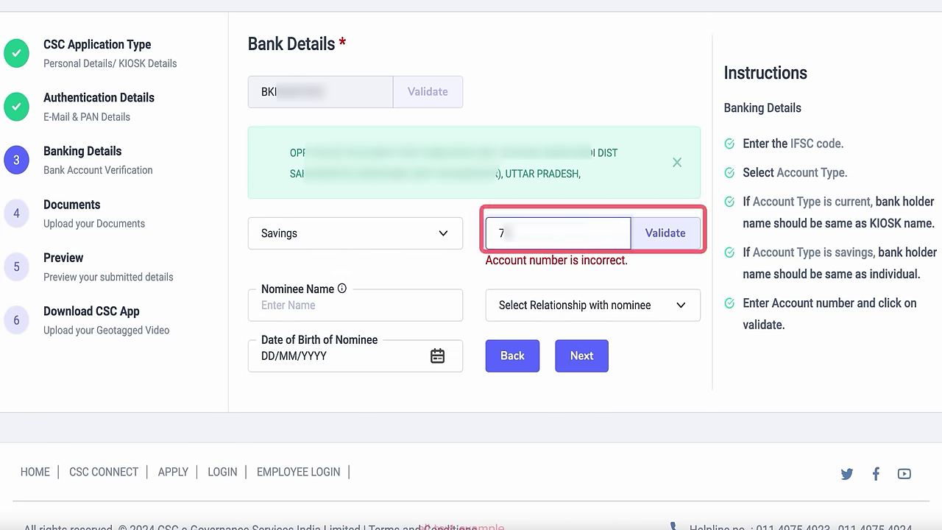
{"action": "key", "text": "Return"}
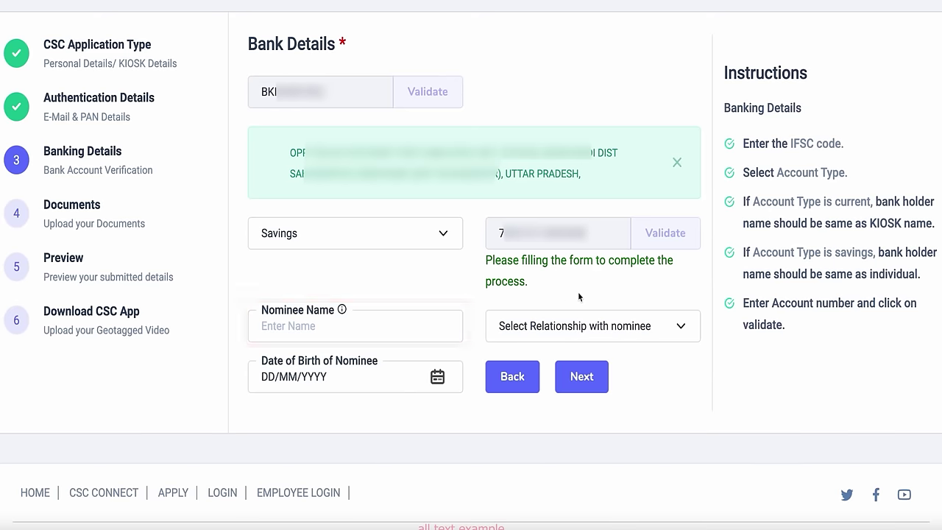
{"action": "left_click", "coordinate": [384, 326]}
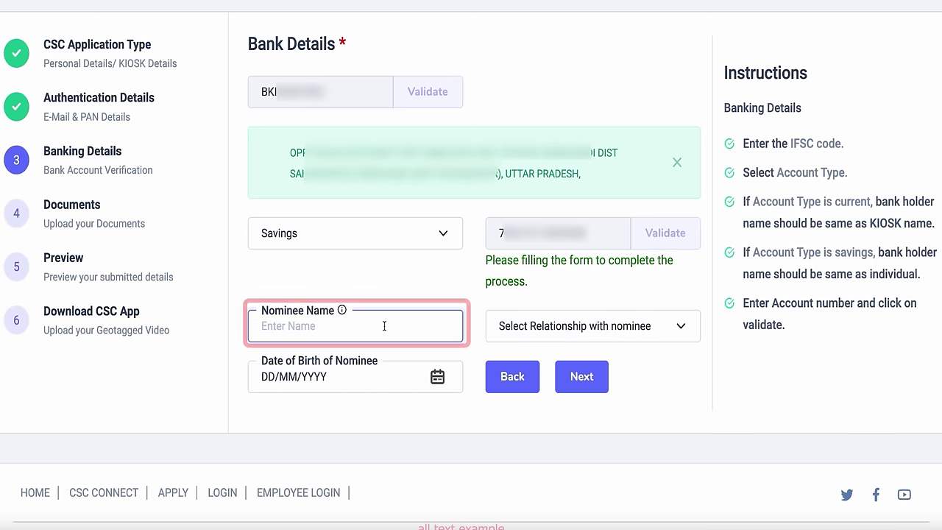
{"action": "key", "text": "ctrl+v"}
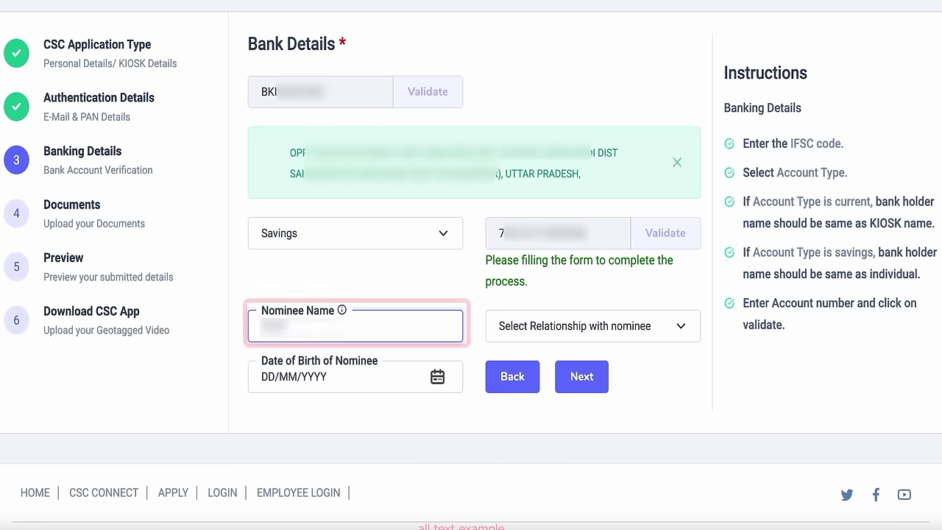
{"action": "left_click", "coordinate": [657, 327]}
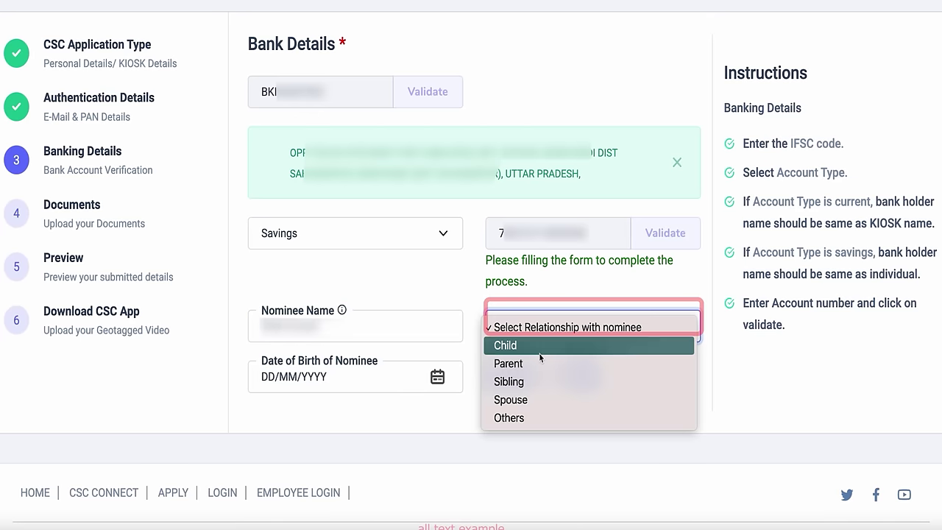
{"action": "left_click", "coordinate": [535, 402]}
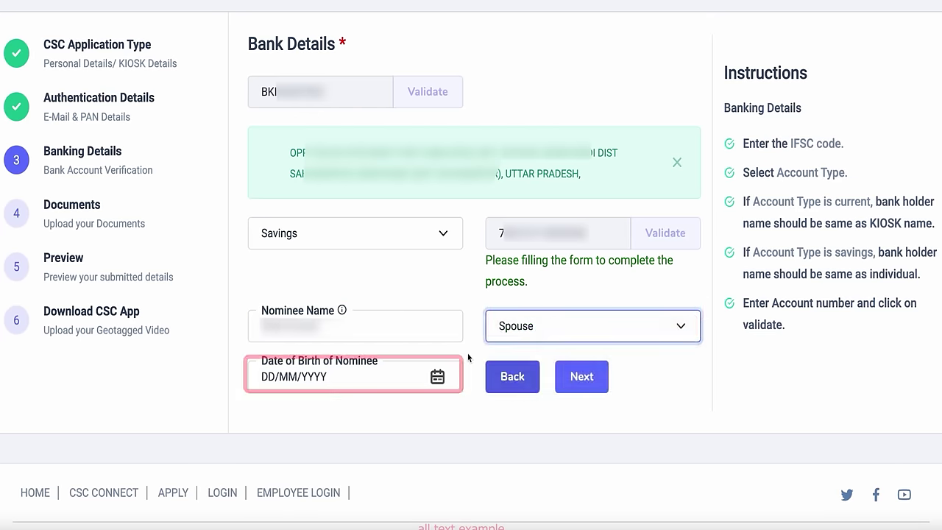
{"action": "left_click", "coordinate": [439, 376]}
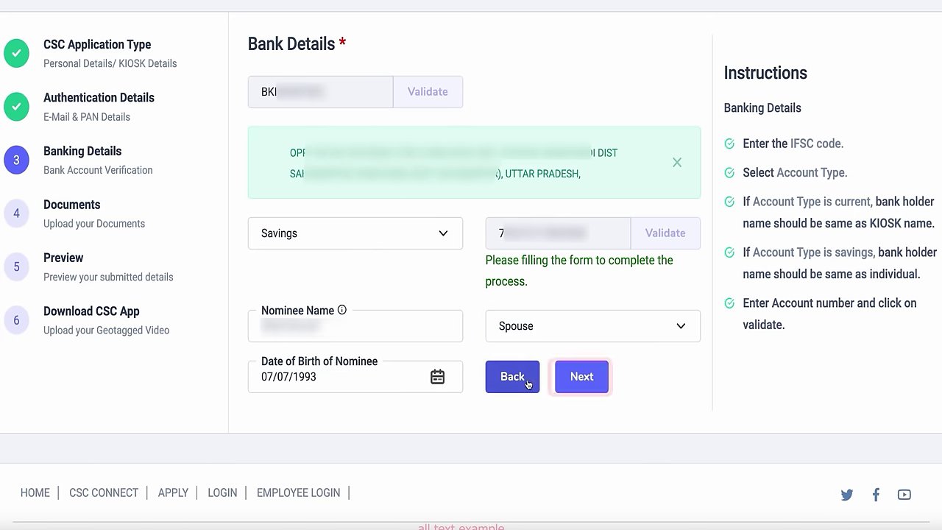
{"action": "left_click", "coordinate": [594, 384]}
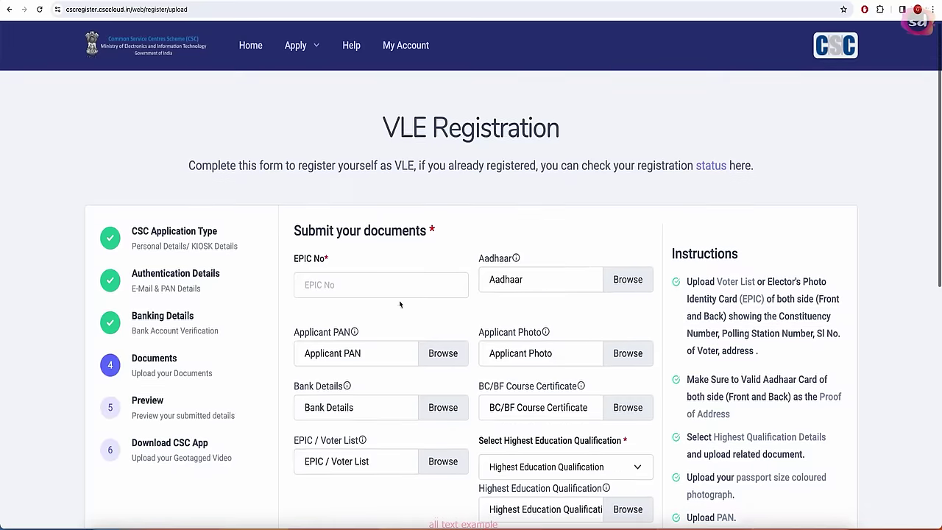
Enter the applicant's EPIC number
{"action": "scroll", "coordinate": [399, 300], "scroll_direction": "down", "scroll_amount": 2}
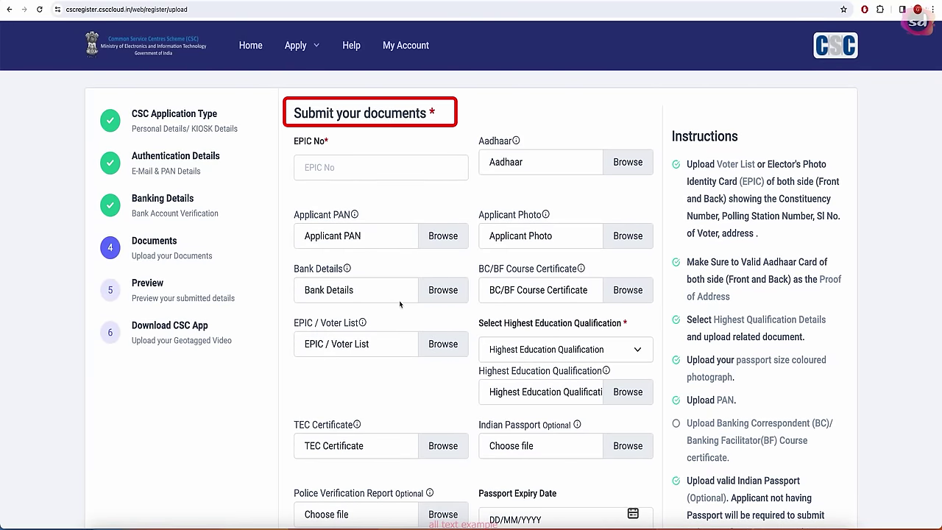
{"action": "left_click", "coordinate": [322, 169]}
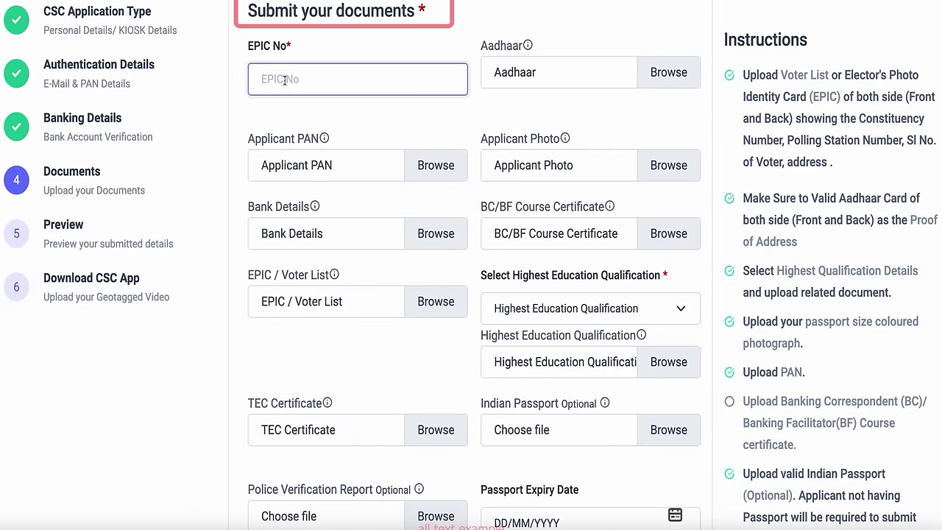
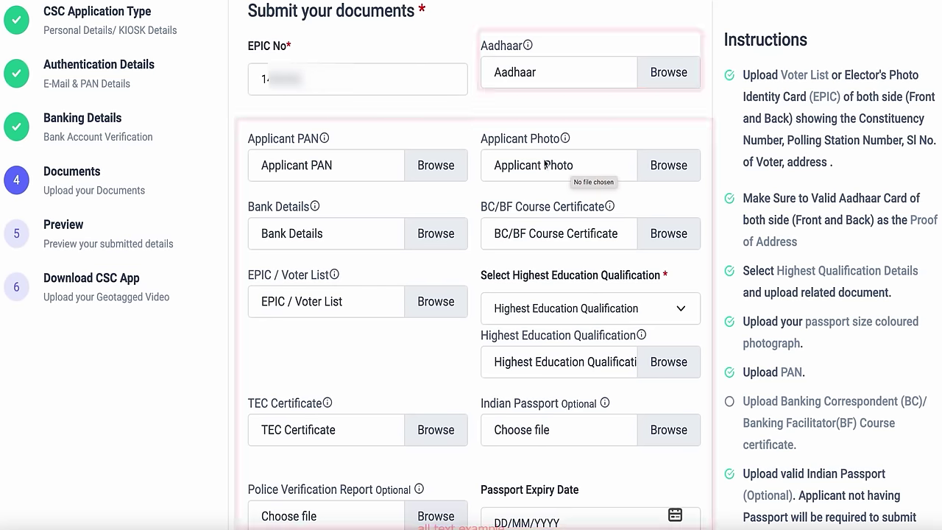
Upload the Aadhaar document file and acknowledge the success message
{"action": "scroll", "coordinate": [518, 165], "scroll_direction": "down", "scroll_amount": 1}
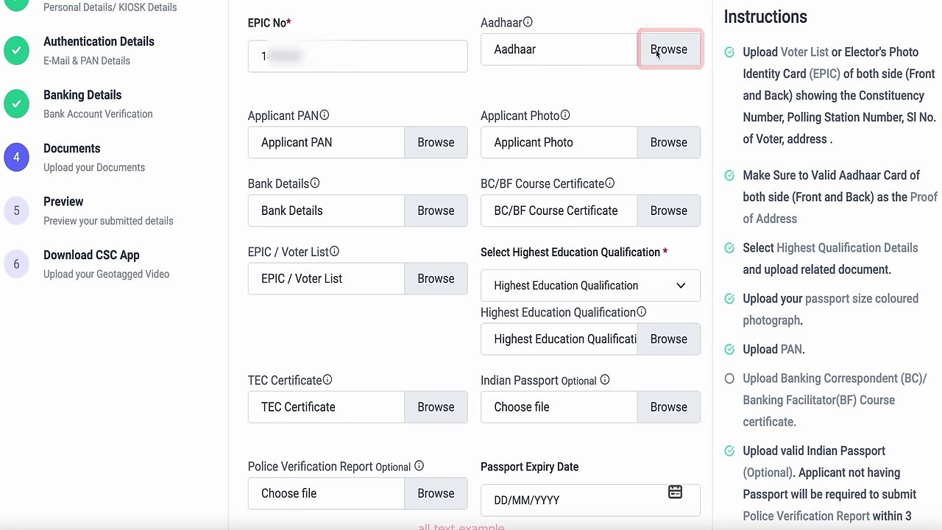
{"action": "scroll", "coordinate": [564, 195], "scroll_direction": "up", "scroll_amount": 3}
{"action": "left_click", "coordinate": [515, 232]}
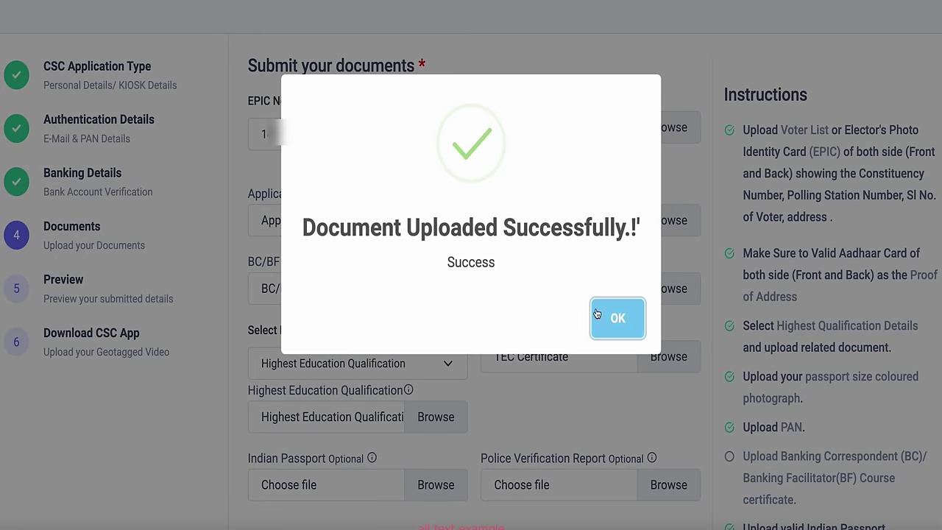
{"action": "left_click", "coordinate": [617, 319]}
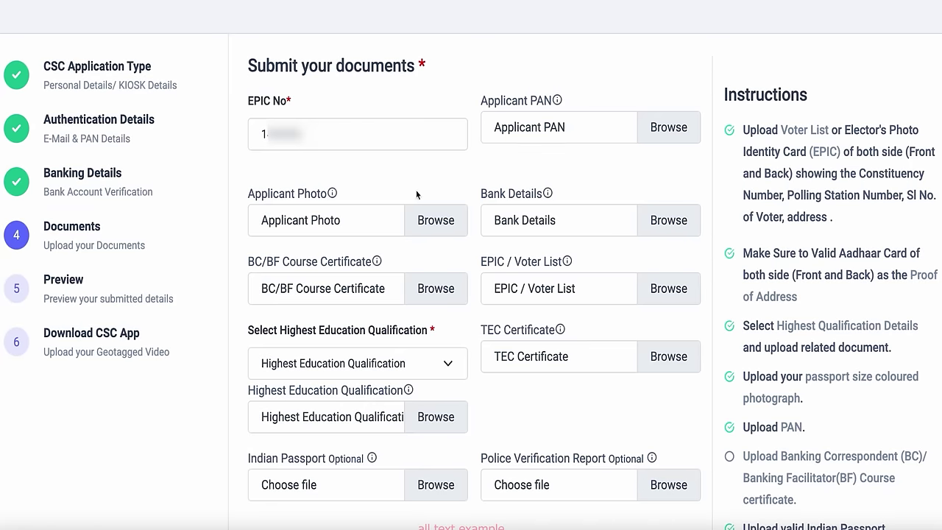
Upload the PAN and TEC Certificate documents
{"action": "scroll", "coordinate": [449, 193], "scroll_direction": "down", "scroll_amount": 1}
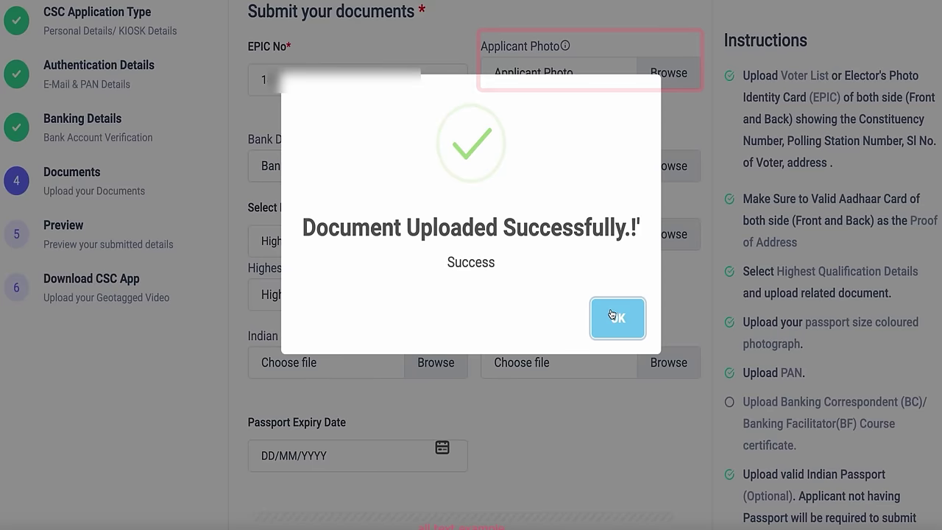
{"action": "left_click", "coordinate": [615, 315]}
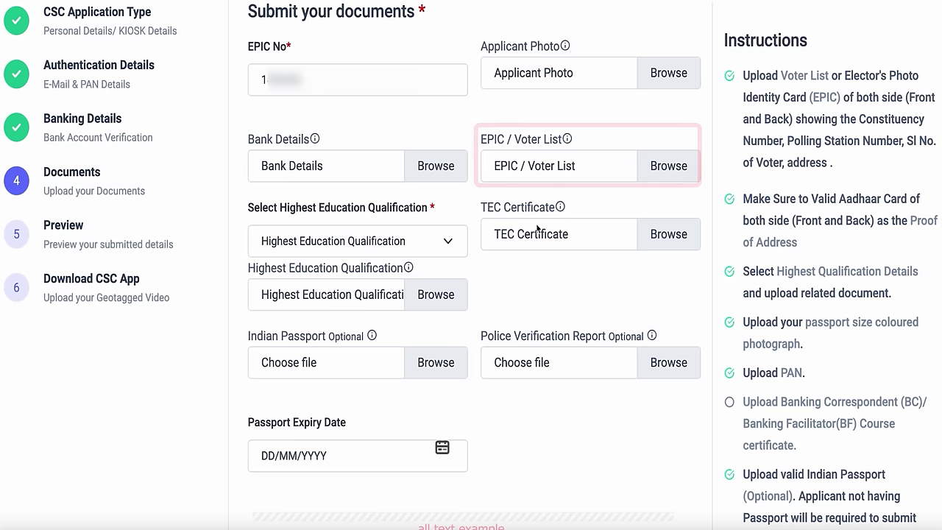
{"action": "left_click", "coordinate": [660, 239]}
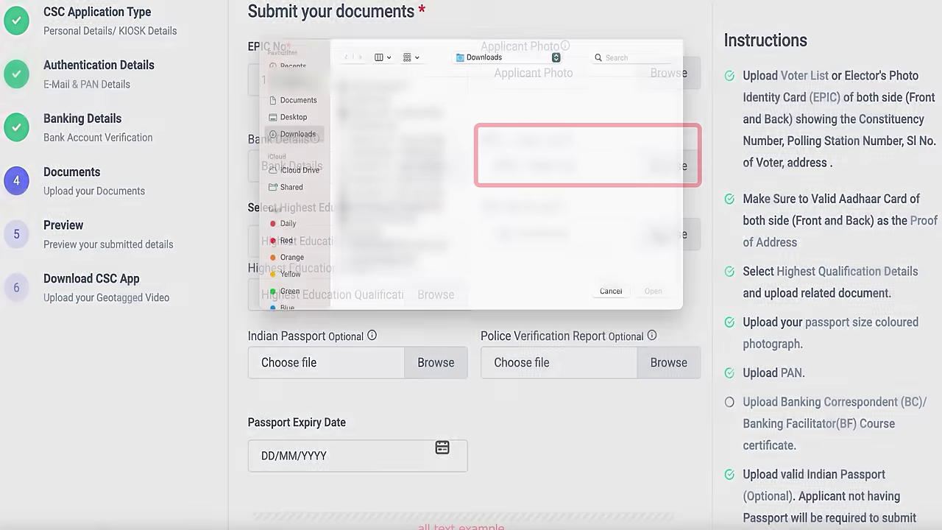
{"action": "left_click", "coordinate": [645, 305]}
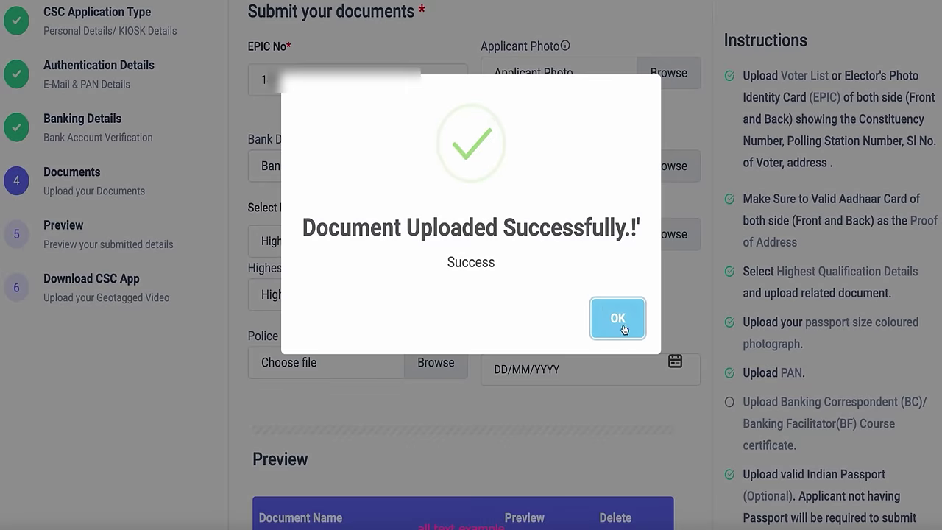
{"action": "left_click", "coordinate": [622, 324]}
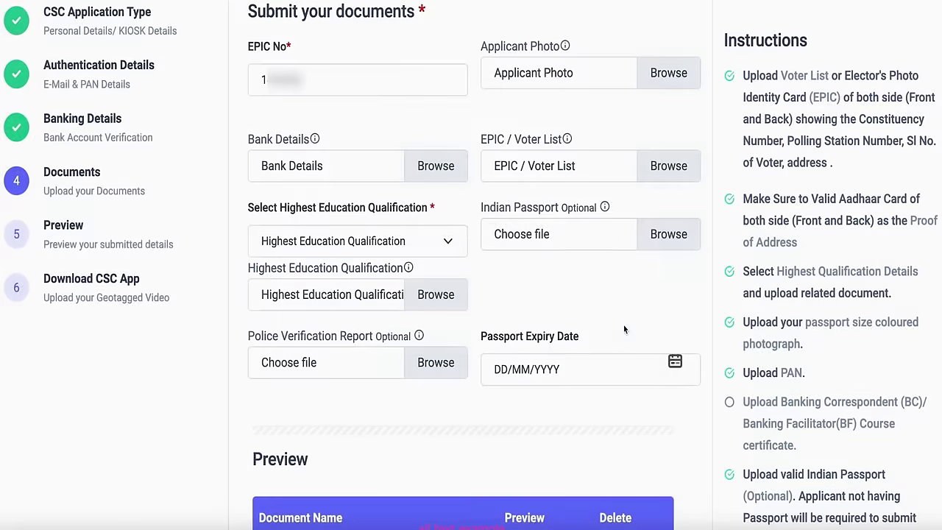
Set highest qualification to 10+2 and upload its certificate file
{"action": "left_click", "coordinate": [414, 241]}
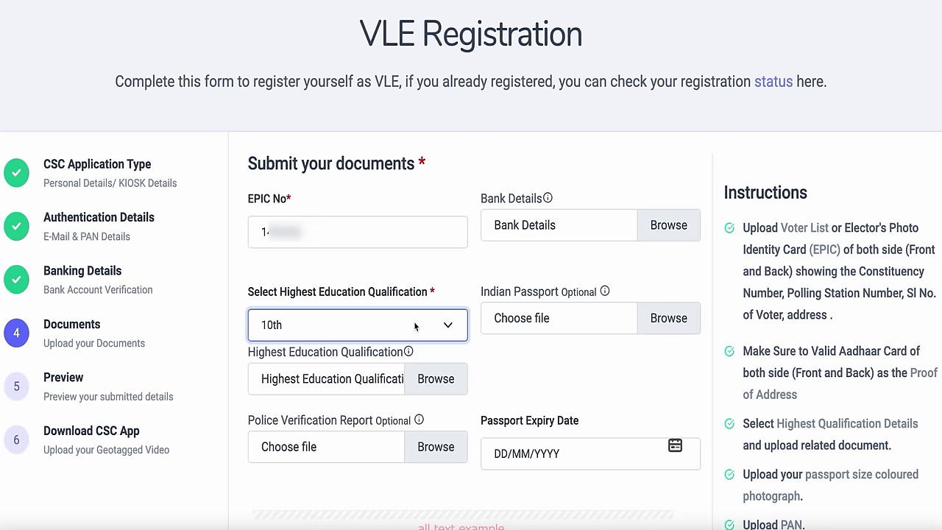
{"action": "left_click", "coordinate": [414, 326]}
{"action": "left_click", "coordinate": [281, 347]}
{"action": "left_click", "coordinate": [436, 378]}
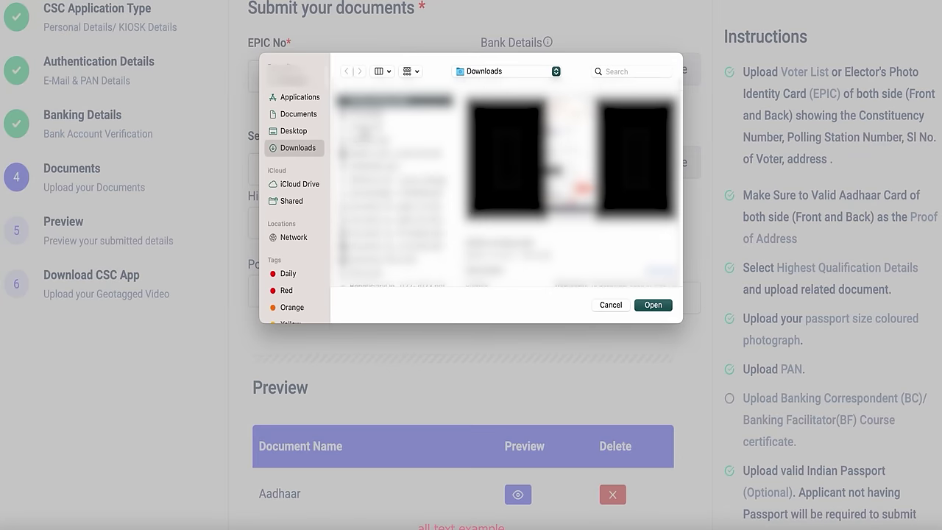
{"action": "key", "text": "Down"}
{"action": "key", "text": "Down"}
{"action": "left_click", "coordinate": [653, 306]}
{"action": "left_click", "coordinate": [616, 318]}
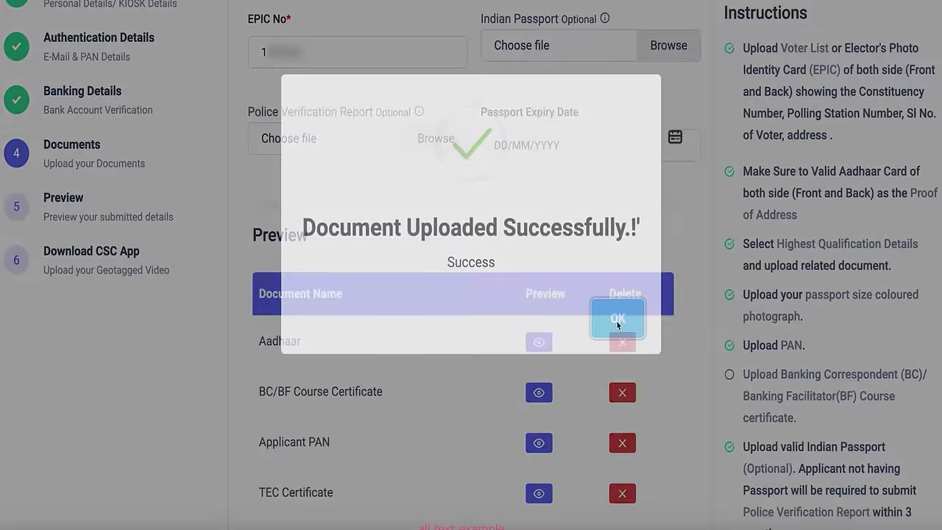
Review the Preview page, tick the declaration, and submit the registration application
{"action": "scroll", "coordinate": [522, 318], "scroll_direction": "down", "scroll_amount": 5}
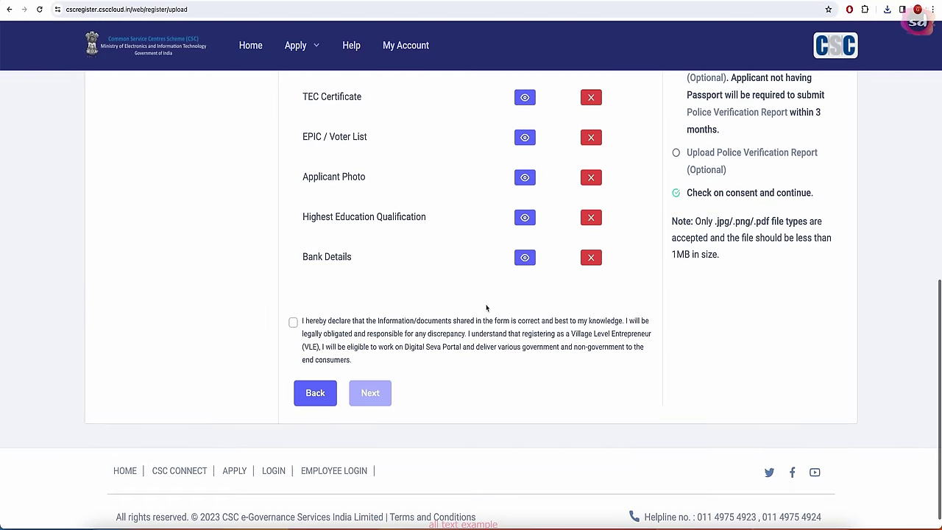
{"action": "scroll", "coordinate": [486, 308], "scroll_direction": "up", "scroll_amount": 5}
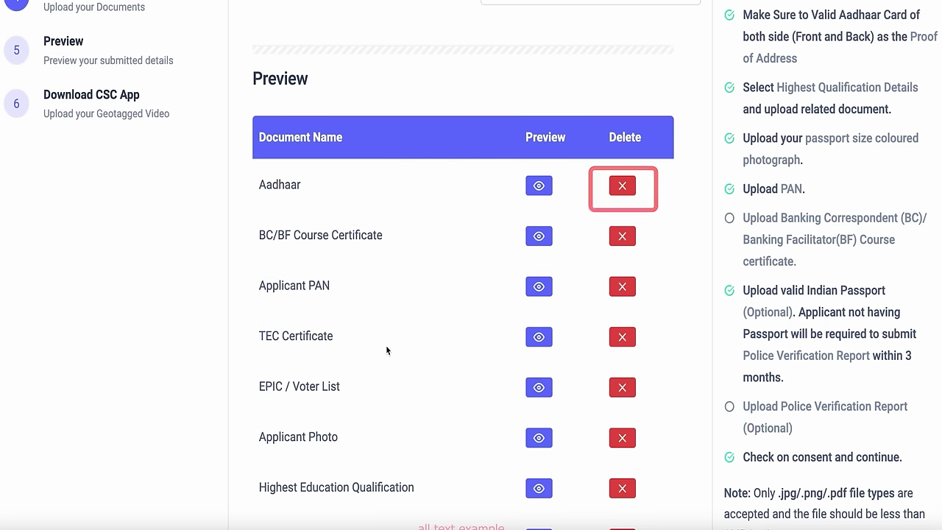
{"action": "scroll", "coordinate": [386, 345], "scroll_direction": "down", "scroll_amount": 3}
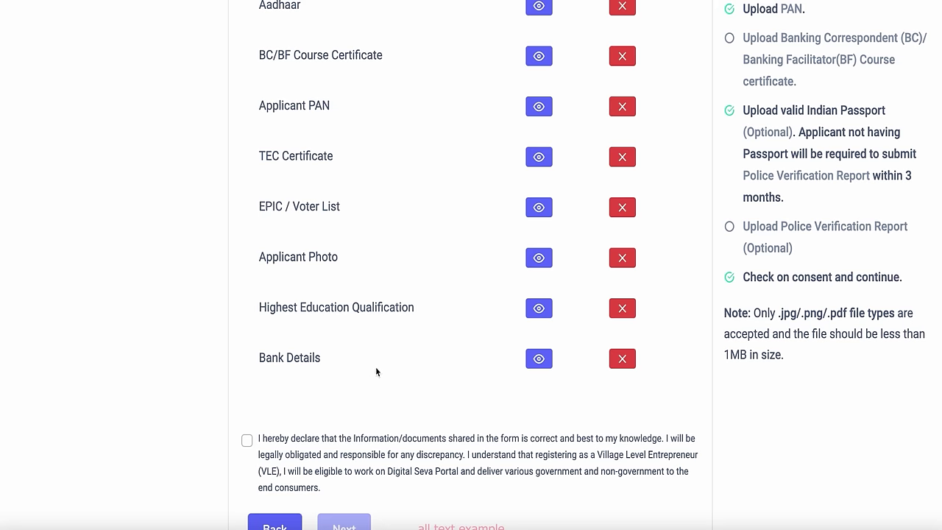
{"action": "scroll", "coordinate": [373, 373], "scroll_direction": "down", "scroll_amount": 3}
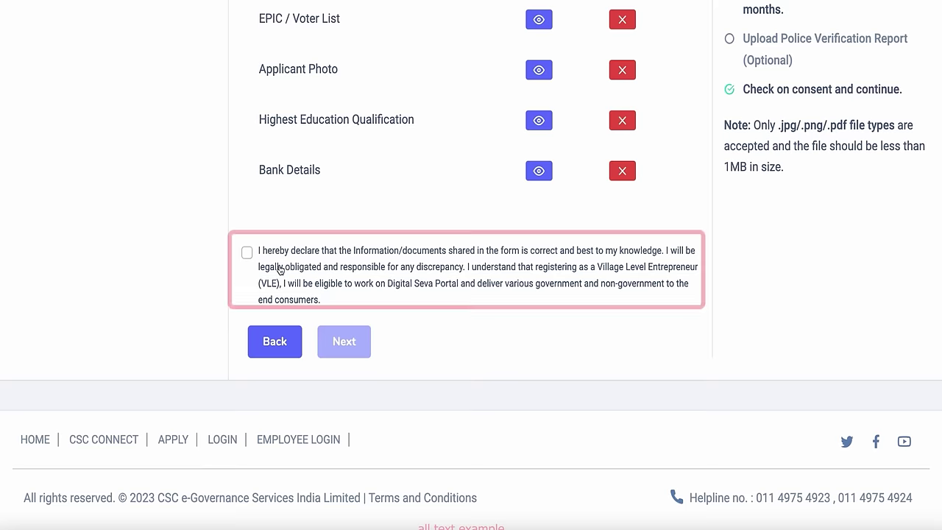
{"action": "left_click", "coordinate": [247, 252]}
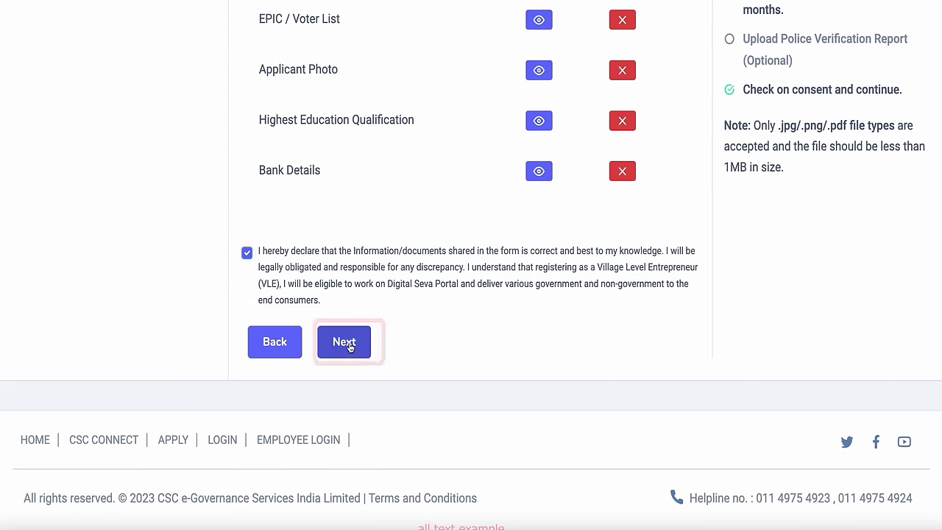
{"action": "left_click", "coordinate": [345, 342]}
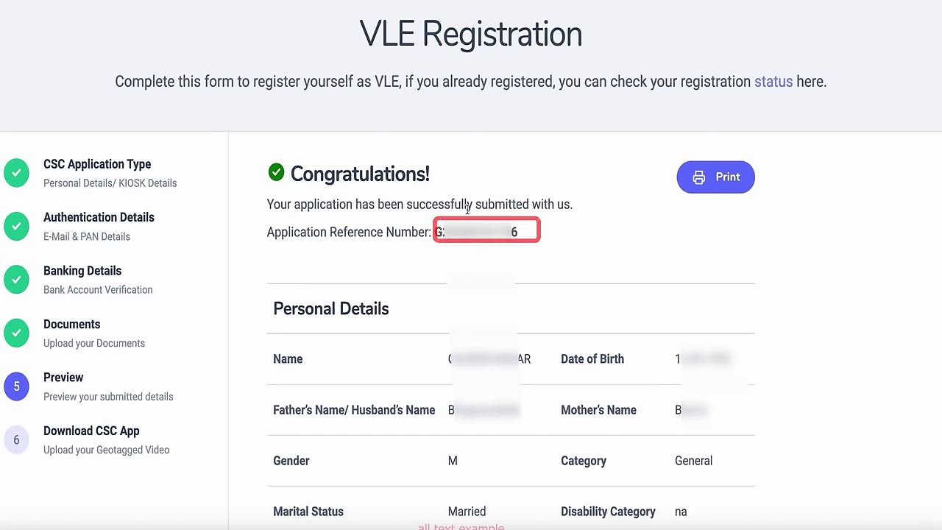
Select and copy the Application Reference Number on the Congratulations confirmation page
{"action": "left_click_drag", "start_coordinate": [435, 233], "coordinate": [527, 243]}
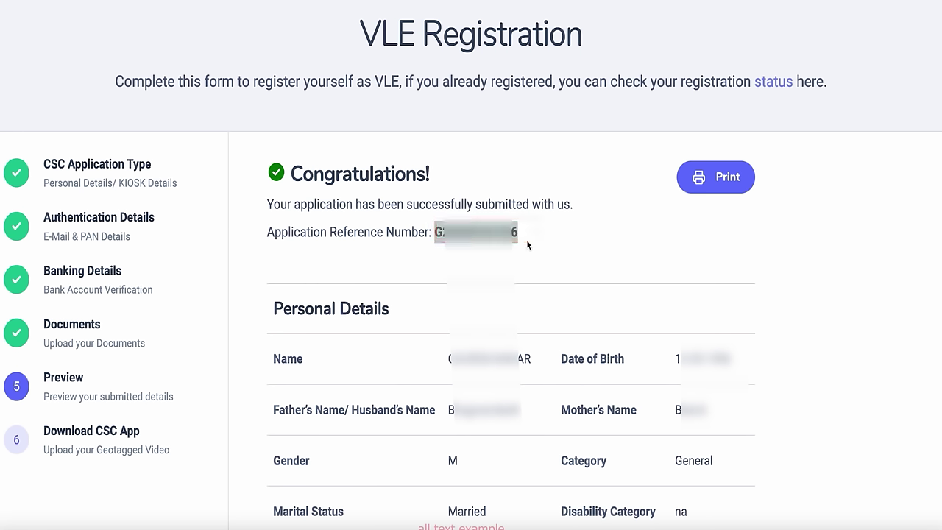
{"action": "left_click", "coordinate": [526, 239]}
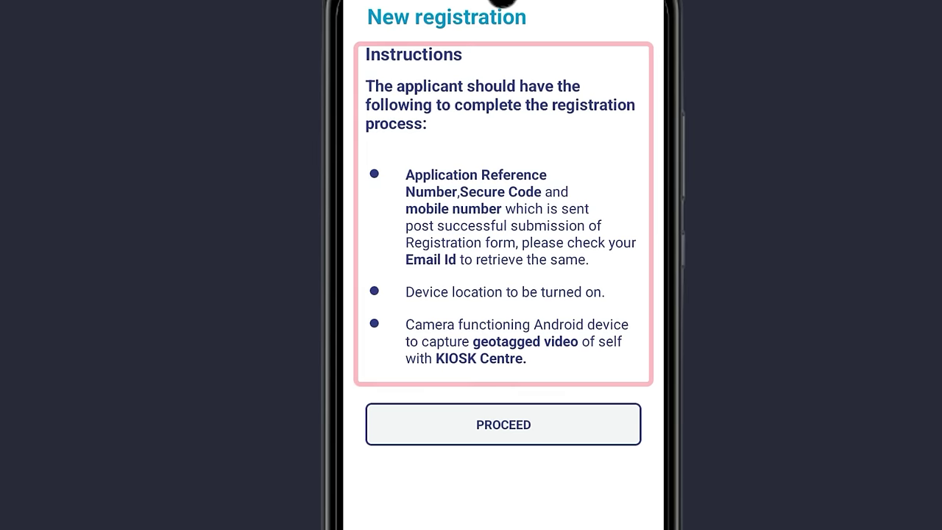
In the completion form, enter the copied reference number, the secure code and the registered mobile number, then proceed to video capture
{"action": "left_click", "coordinate": [503, 424]}
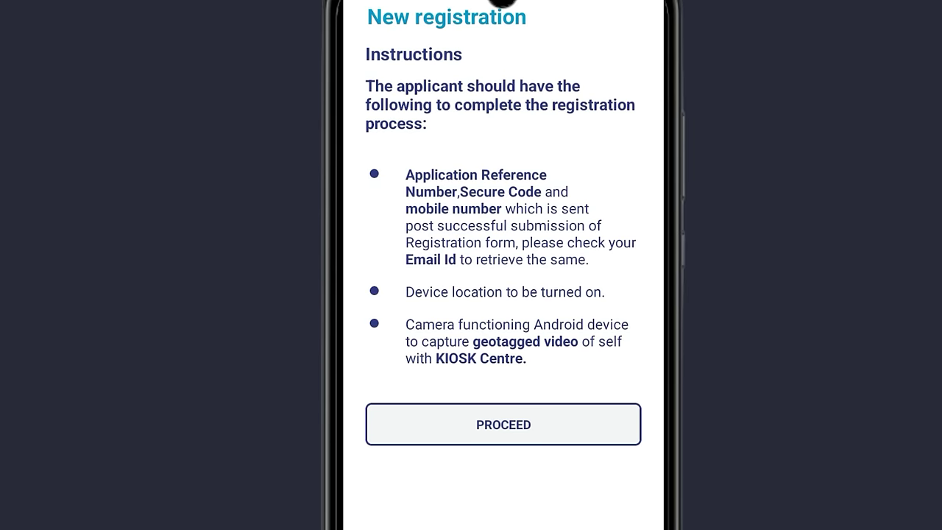
{"action": "left_click", "coordinate": [501, 125]}
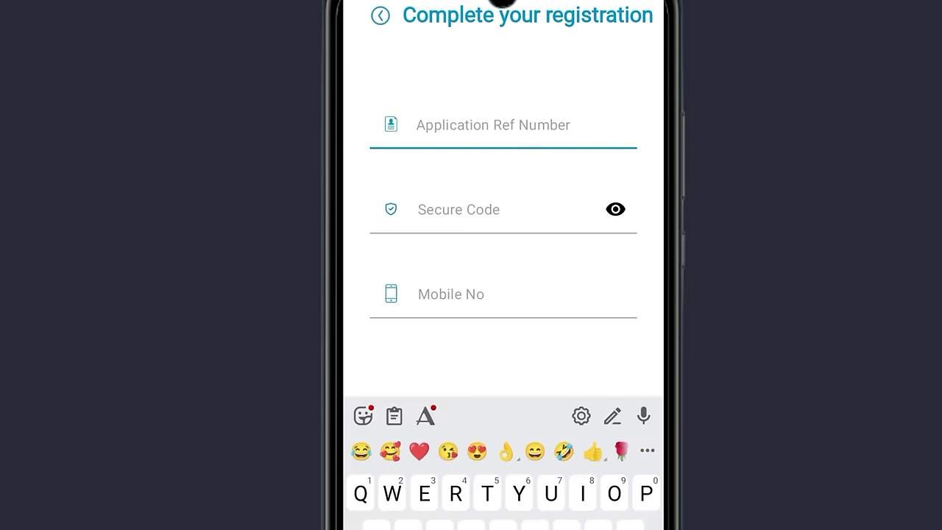
{"action": "type", "text": "G"}
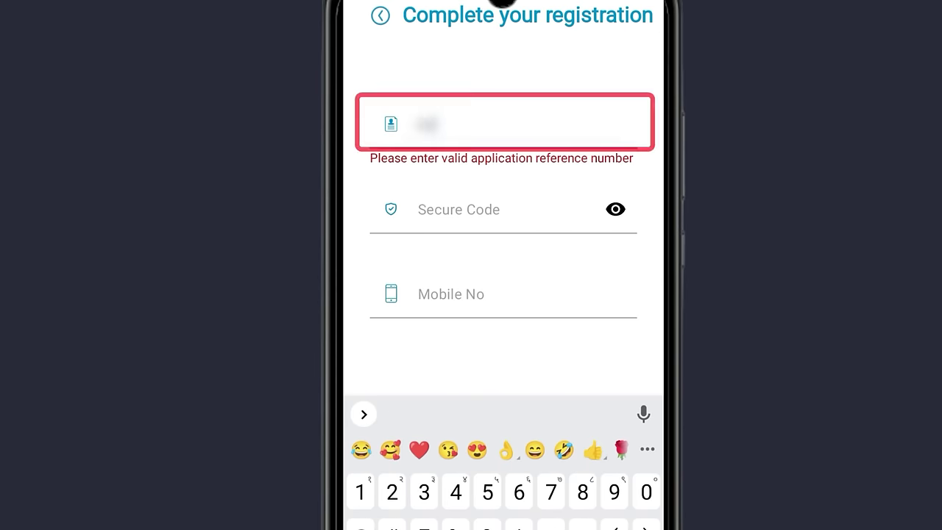
{"action": "left_click", "coordinate": [456, 210]}
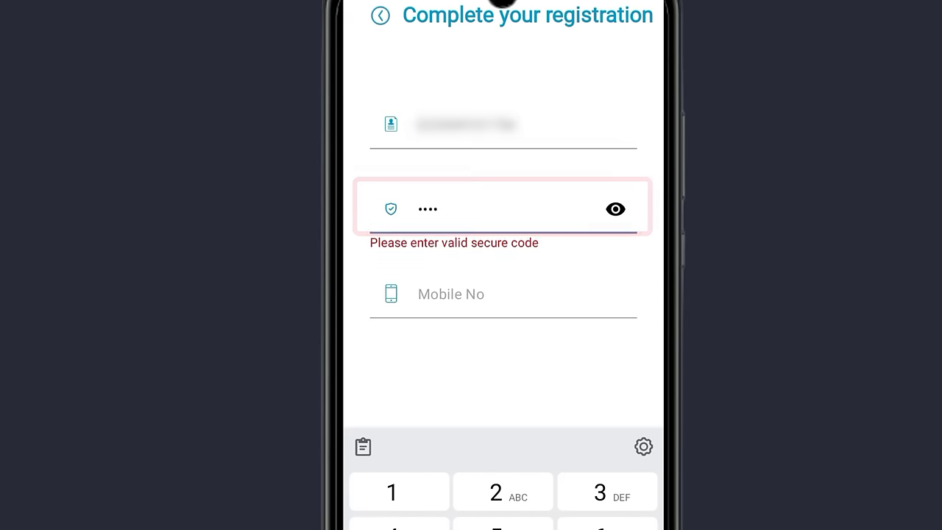
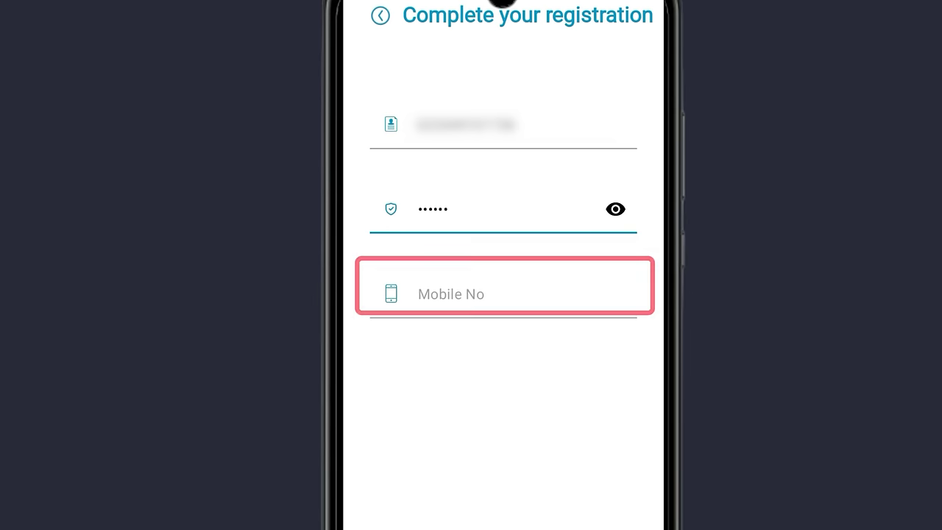
{"action": "left_click", "coordinate": [451, 294]}
{"action": "type", "text": "9"}
{"action": "left_click", "coordinate": [432, 333]}
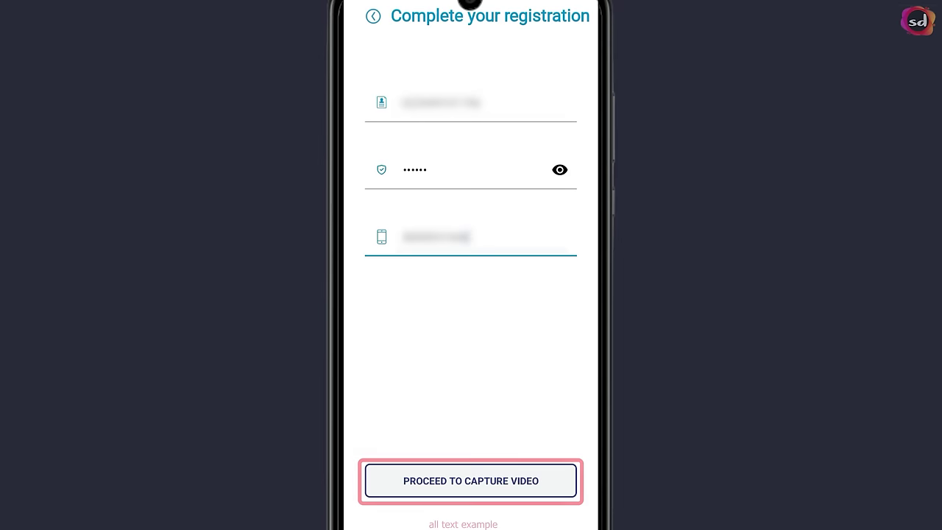
{"action": "left_click", "coordinate": [471, 481]}
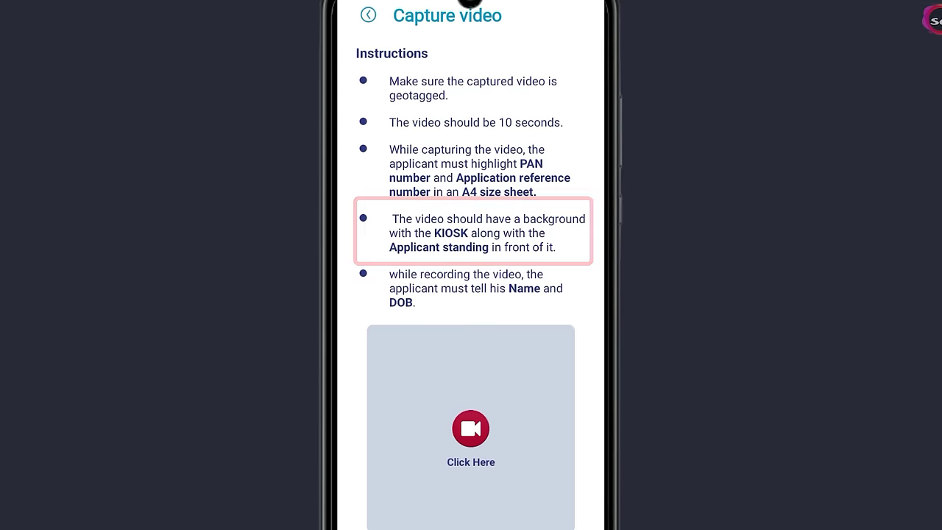
Scroll down the Capture video instructions to read the kiosk background and applicant requirements
{"action": "scroll", "coordinate": [471, 265], "scroll_direction": "down", "scroll_amount": 2}
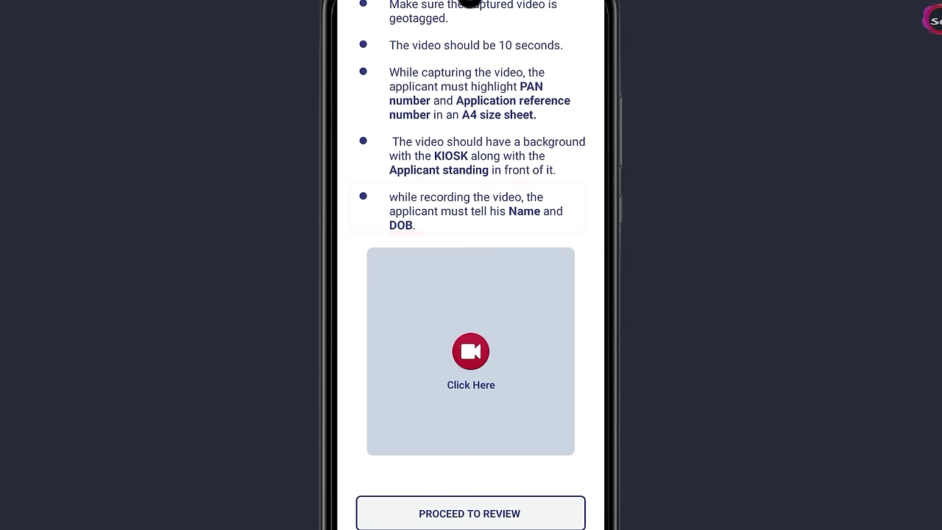